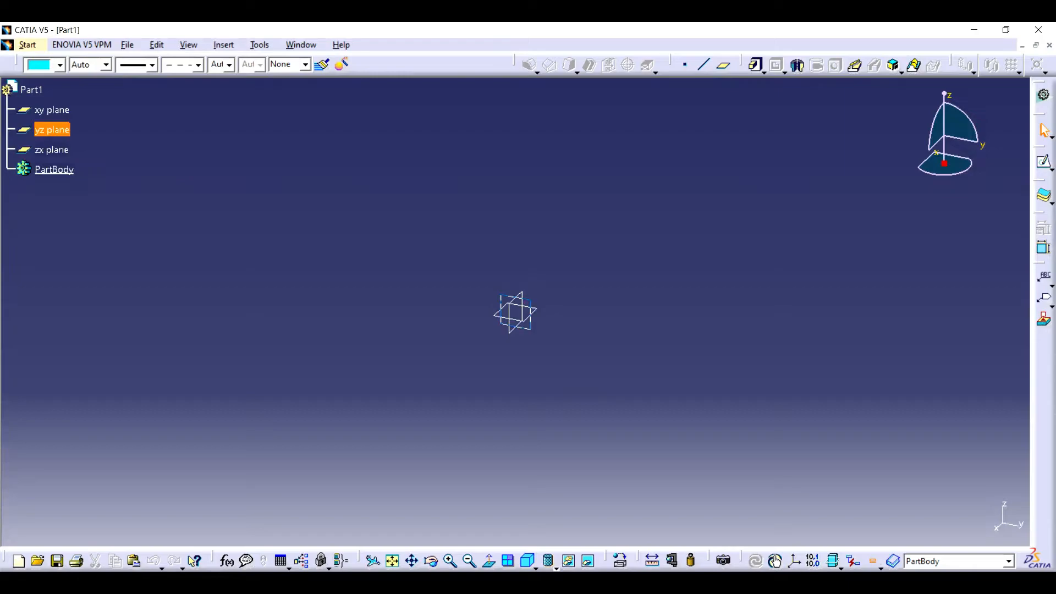
- Sketch a circle about 6.5 cm in diameter on the yz plane, centred on the origin
click(1045, 161)
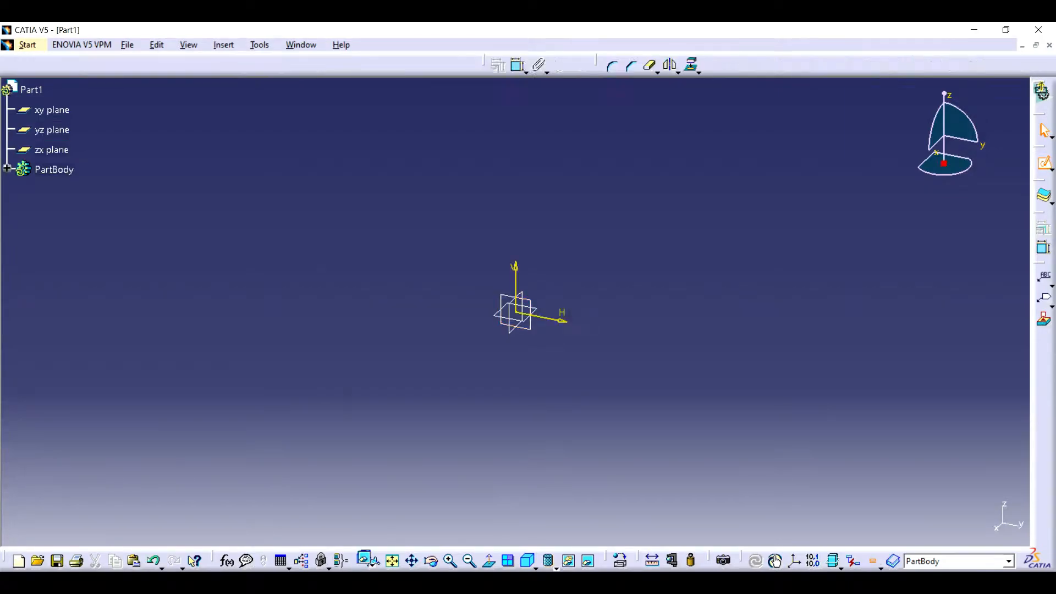
click(1044, 222)
click(515, 312)
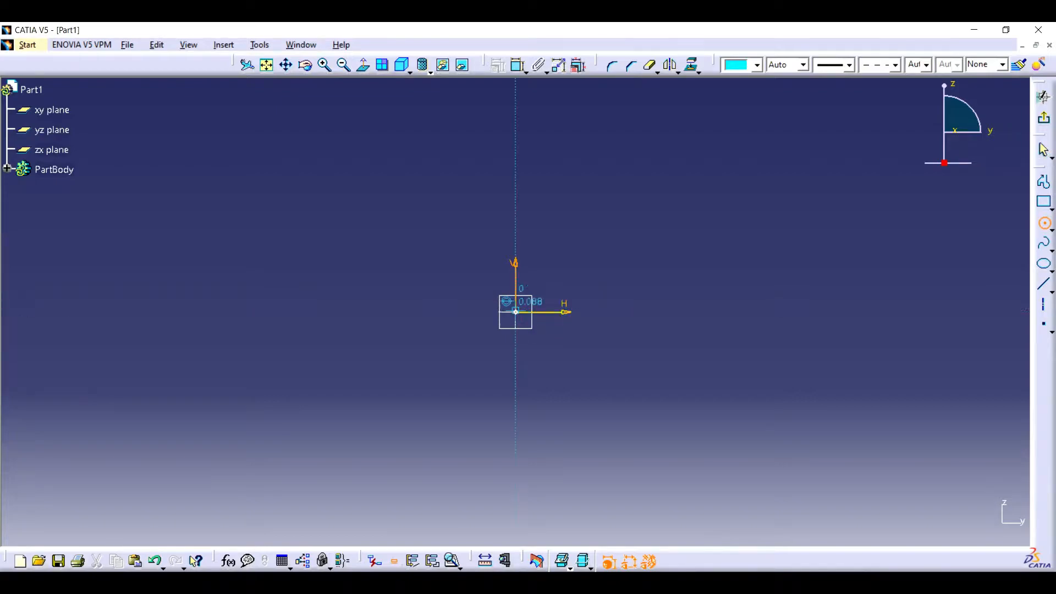
click(561, 266)
- Dimension the circle's diameter to 4 cm and pad the sketch into a long cylindrical rod
click(518, 65)
click(684, 199)
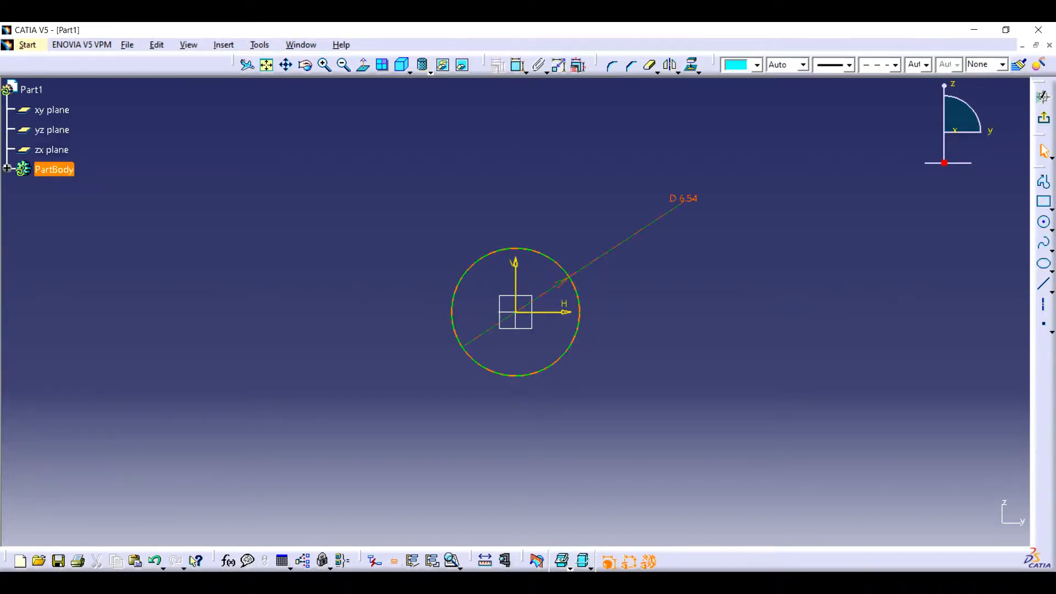
double_click(684, 199)
text(4)
key(Return)
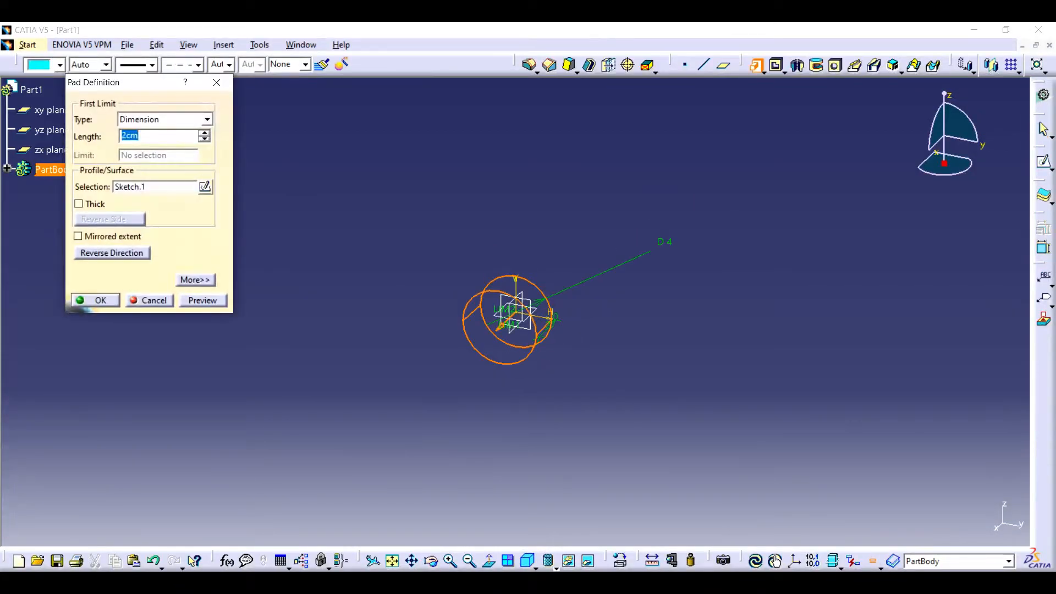
key(Return)
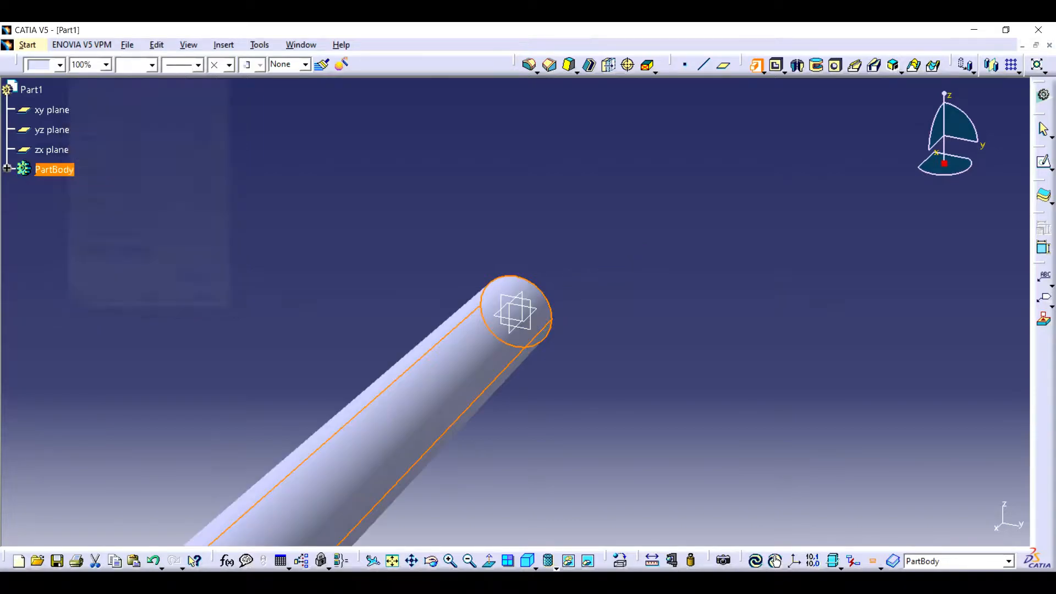
- Sketch a circle about 21.4 cm in diameter on the rod's far end face, centred on the rod axis
click(392, 560)
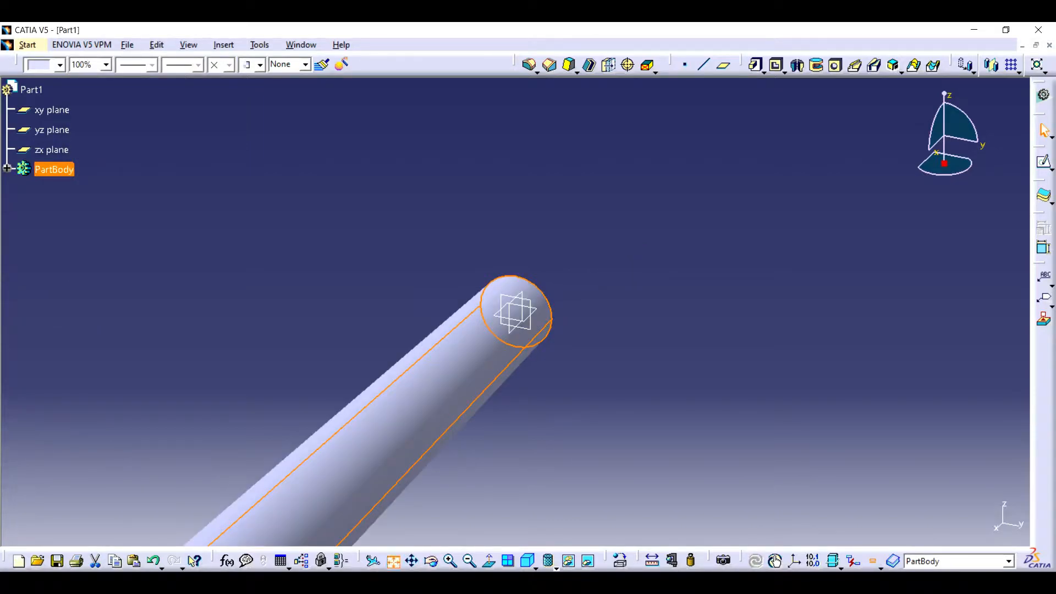
click(452, 561)
click(432, 561)
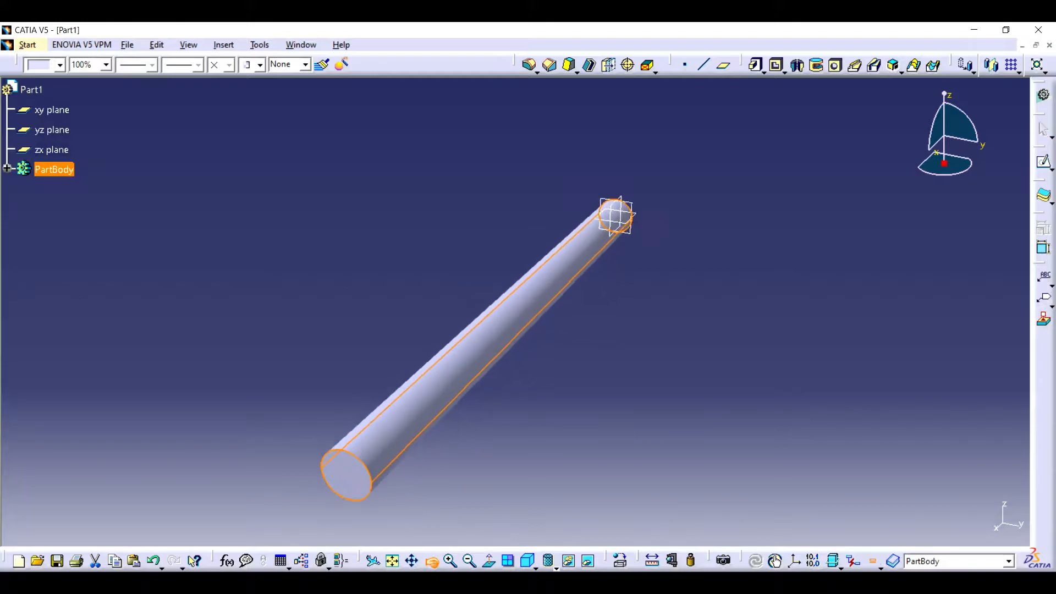
drag(468, 407, 575, 220)
click(576, 191)
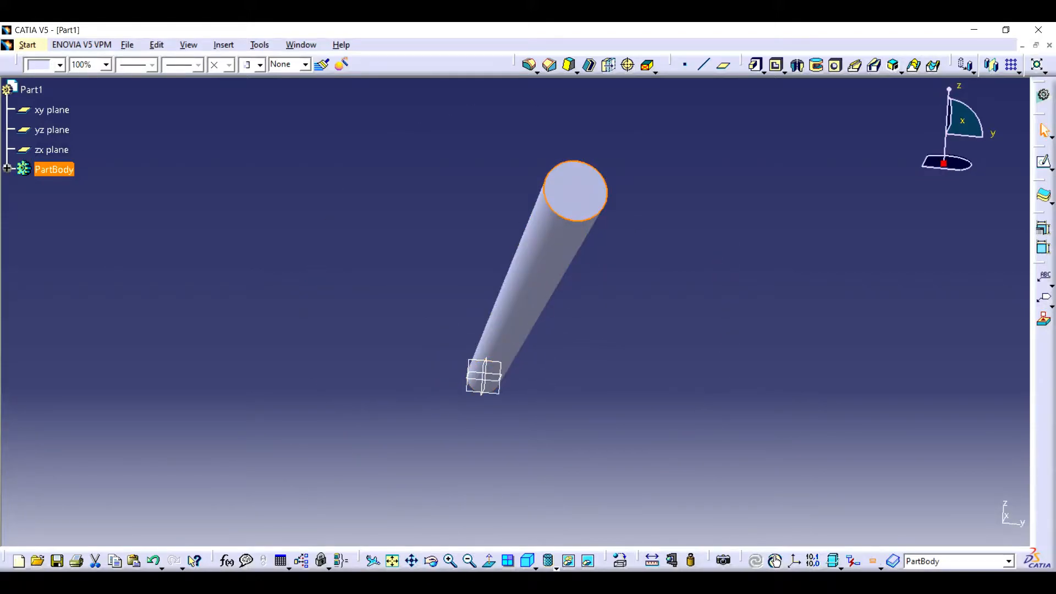
click(1043, 163)
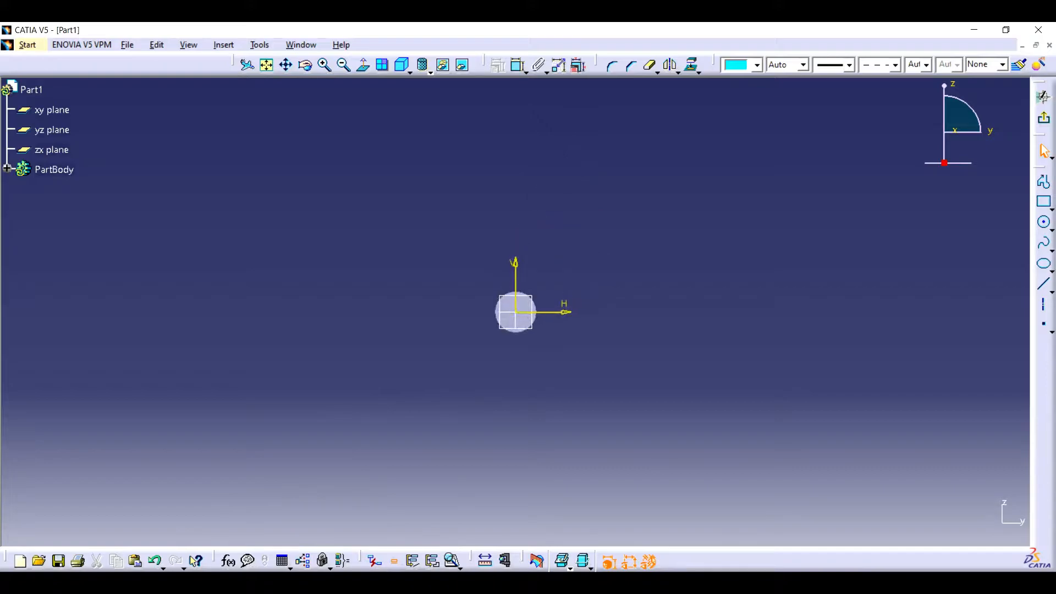
click(1045, 223)
click(515, 312)
click(583, 226)
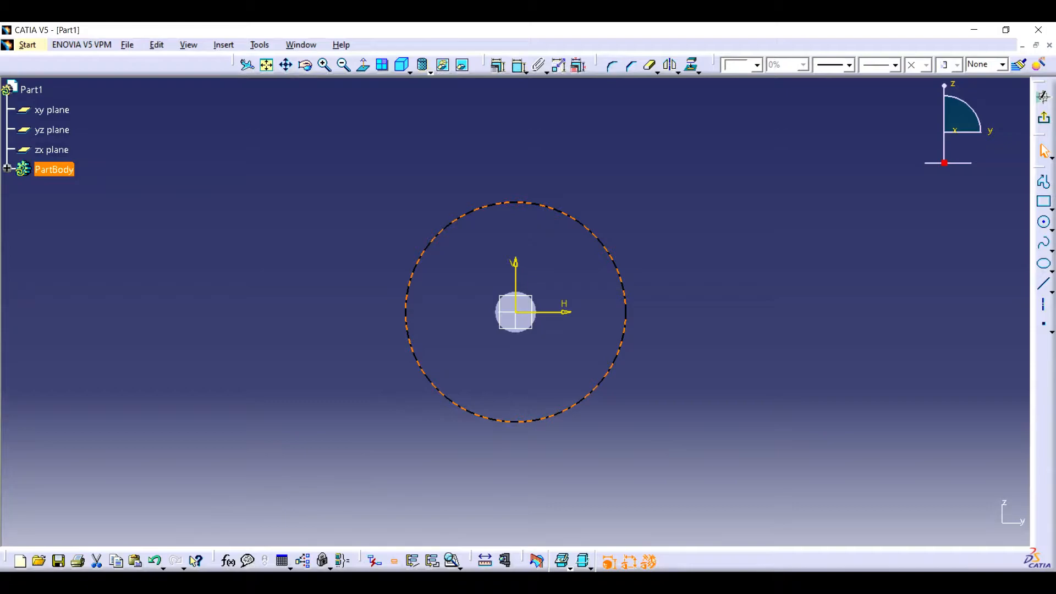
- Dimension the diameter of the circle on the rod's end face and set it to 6 cm
click(519, 65)
click(691, 166)
double_click(692, 166)
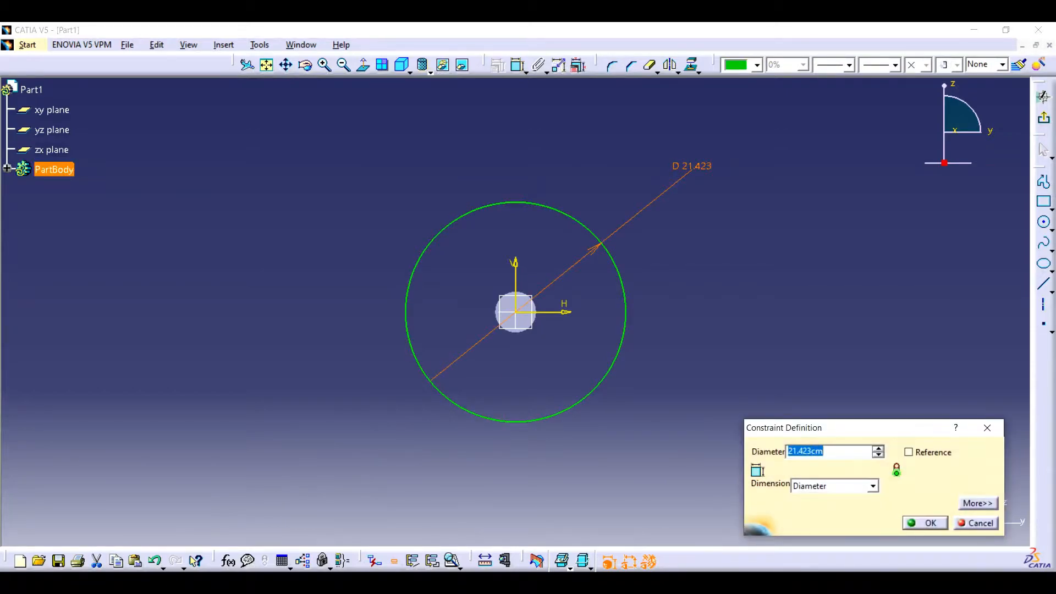
text(6)
key(Return)
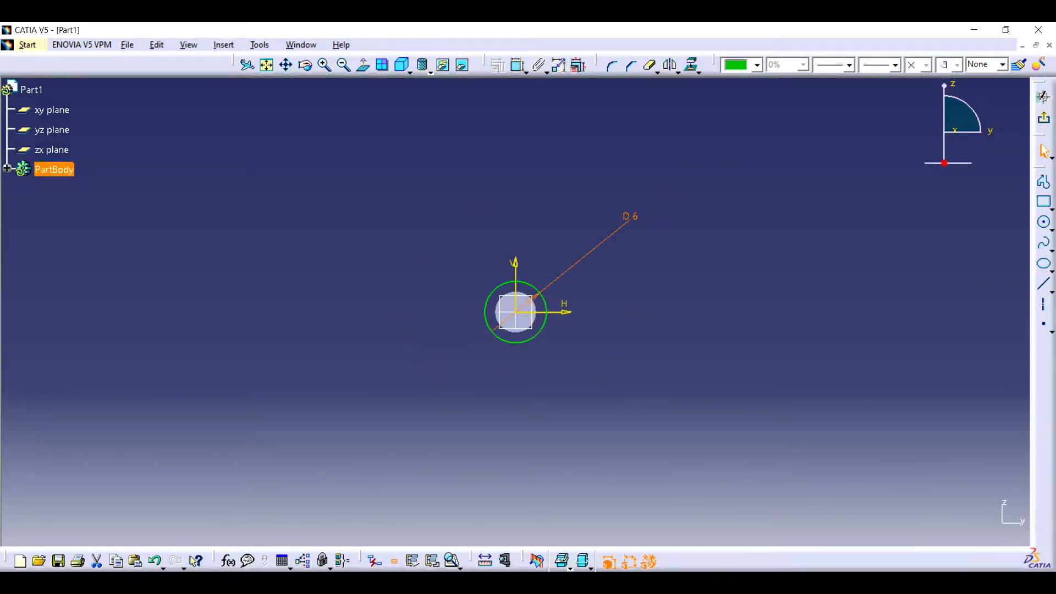
- Exit the sketch and pad the 6 cm circle by 4 cm to form a collar on the rod's end
click(1045, 120)
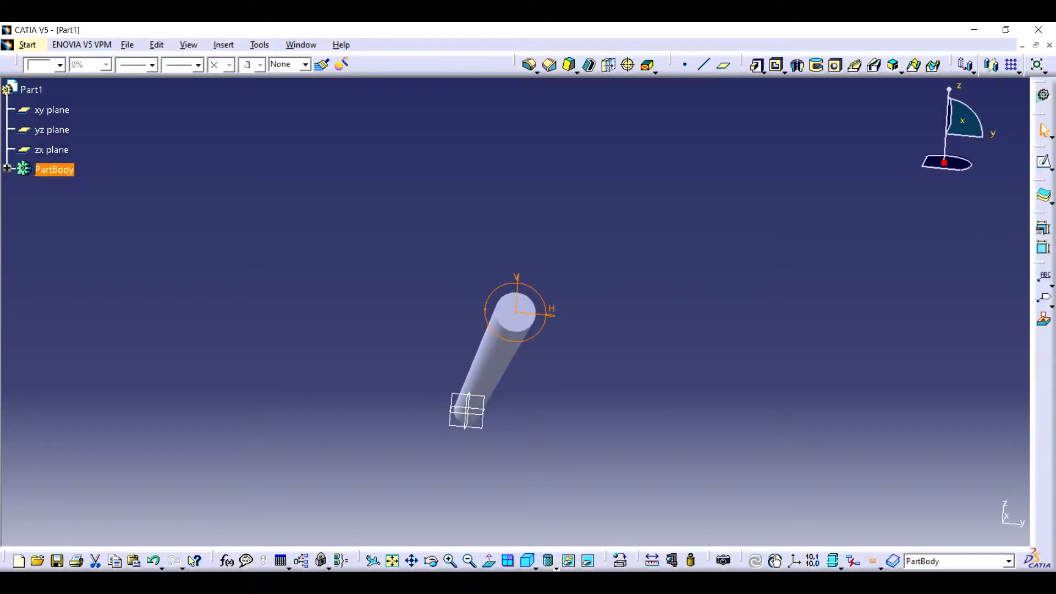
click(757, 65)
text(4)
key(Return)
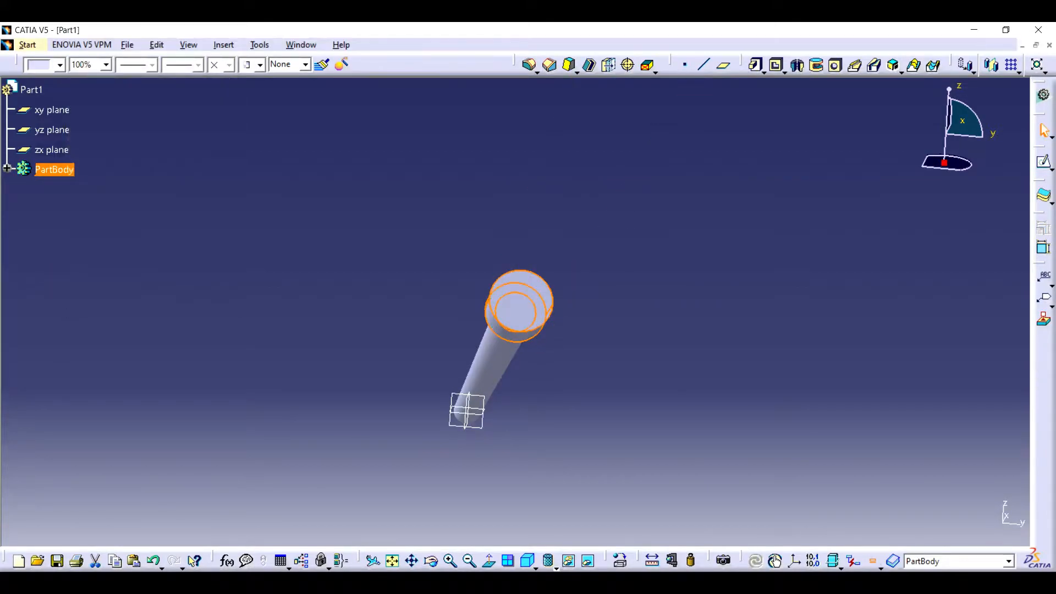
- Start a new sketch on the free end face of the collar
click(393, 562)
click(431, 561)
drag(556, 343, 539, 368)
click(452, 561)
click(412, 561)
drag(611, 305, 495, 303)
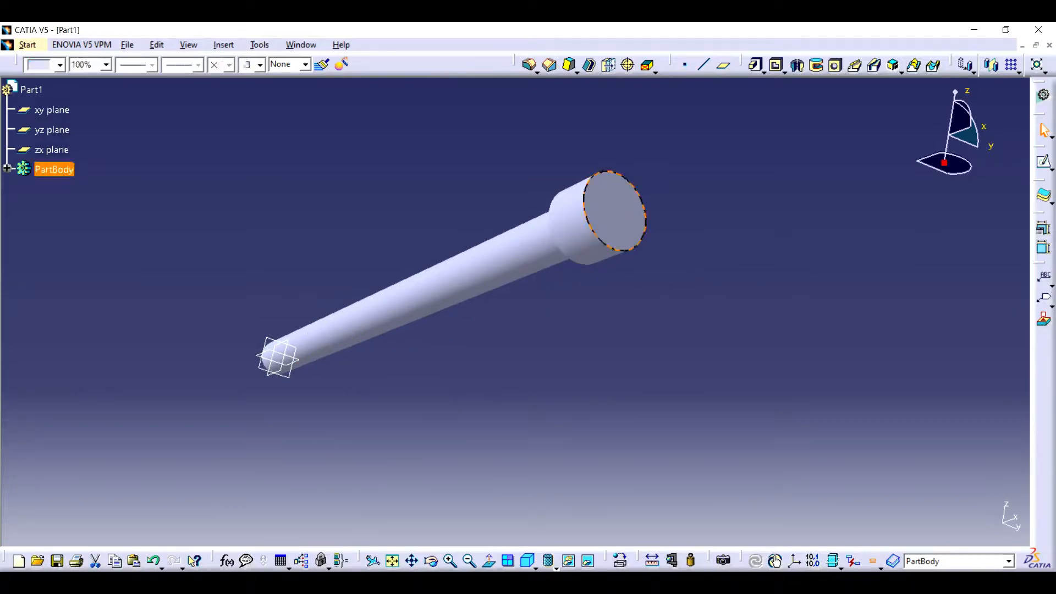
click(1045, 163)
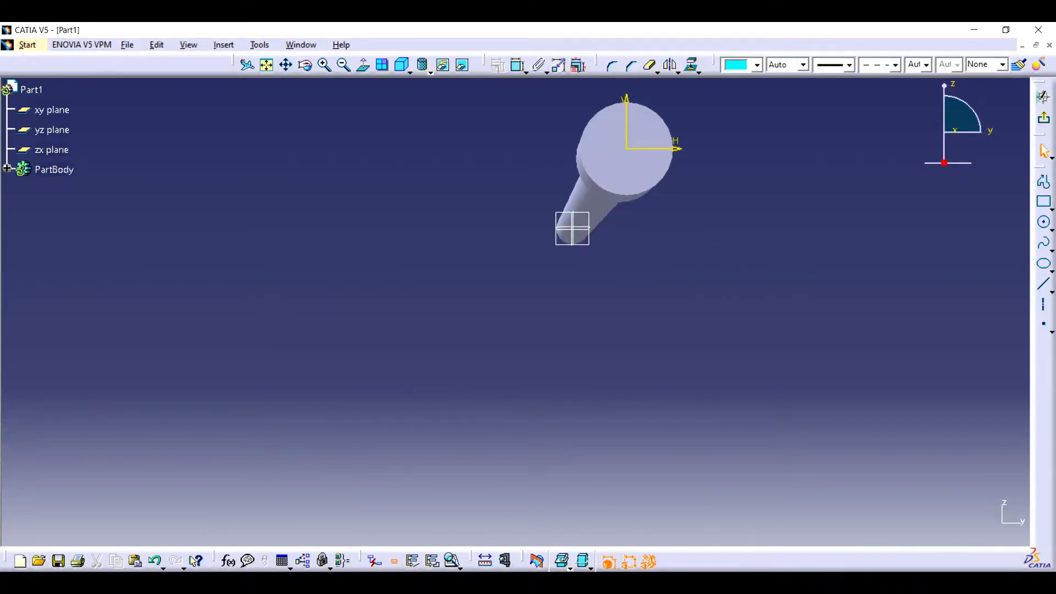
click(266, 65)
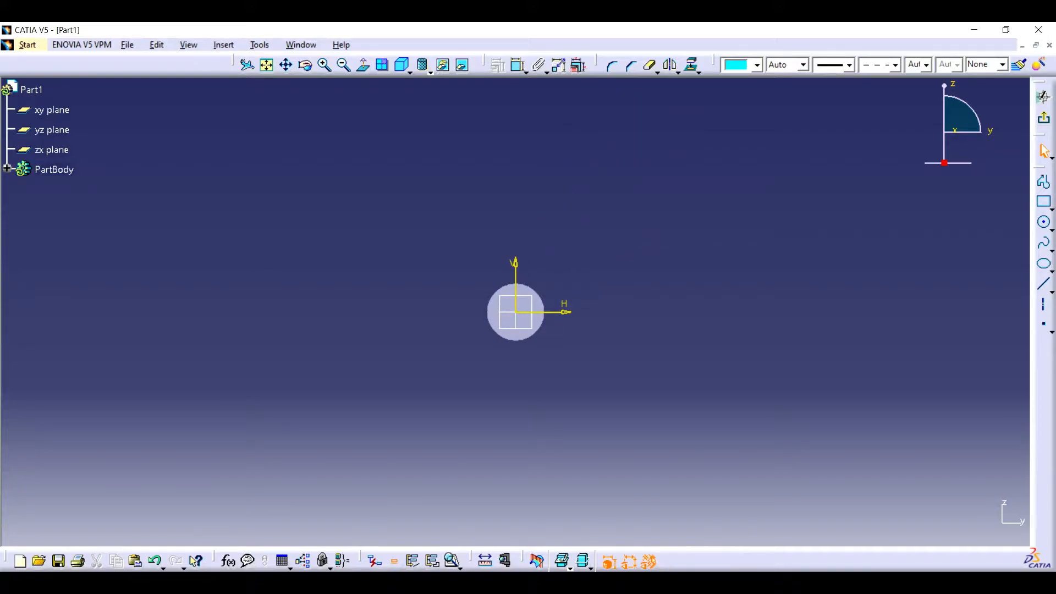
- Project the rod's opposite circular end face into the collar sketch as 3D geometry and exit the sketch
click(325, 65)
click(305, 65)
drag(555, 264, 702, 334)
click(52, 130)
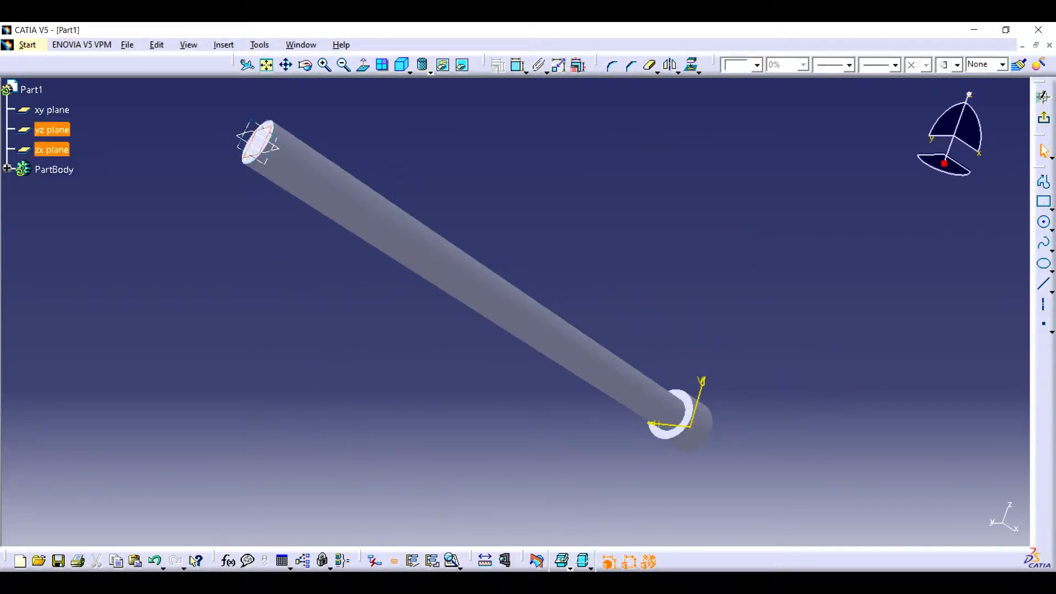
click(259, 142)
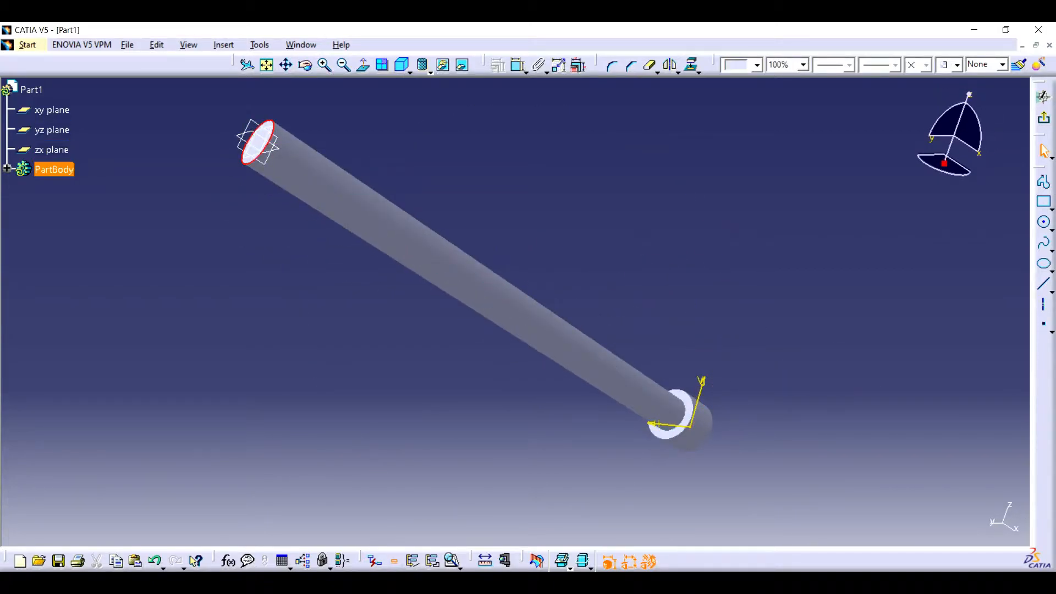
click(223, 45)
mouse_move(246, 110)
mouse_move(340, 176)
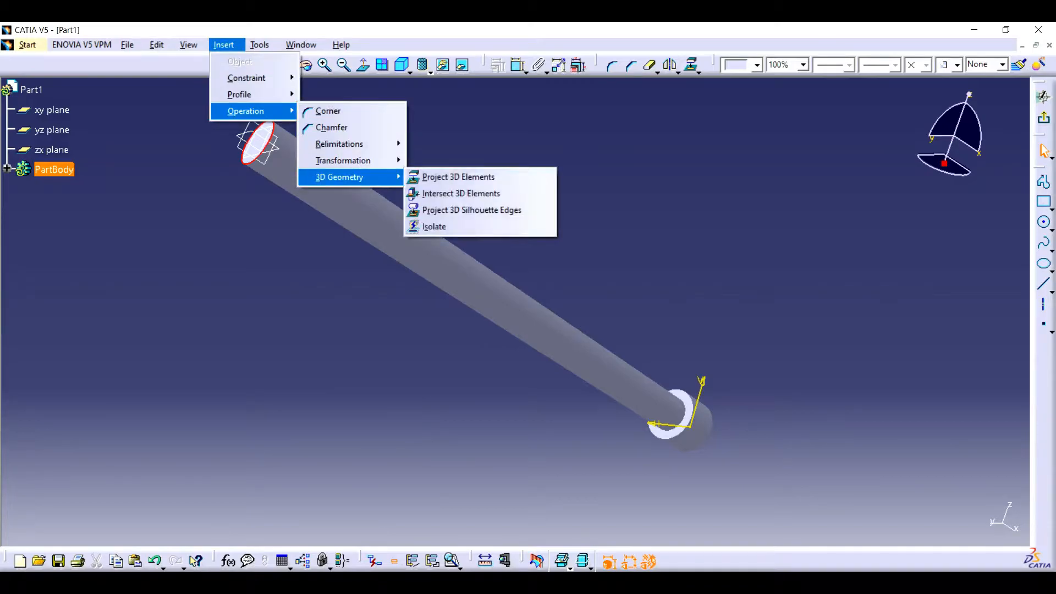
click(458, 177)
click(1045, 119)
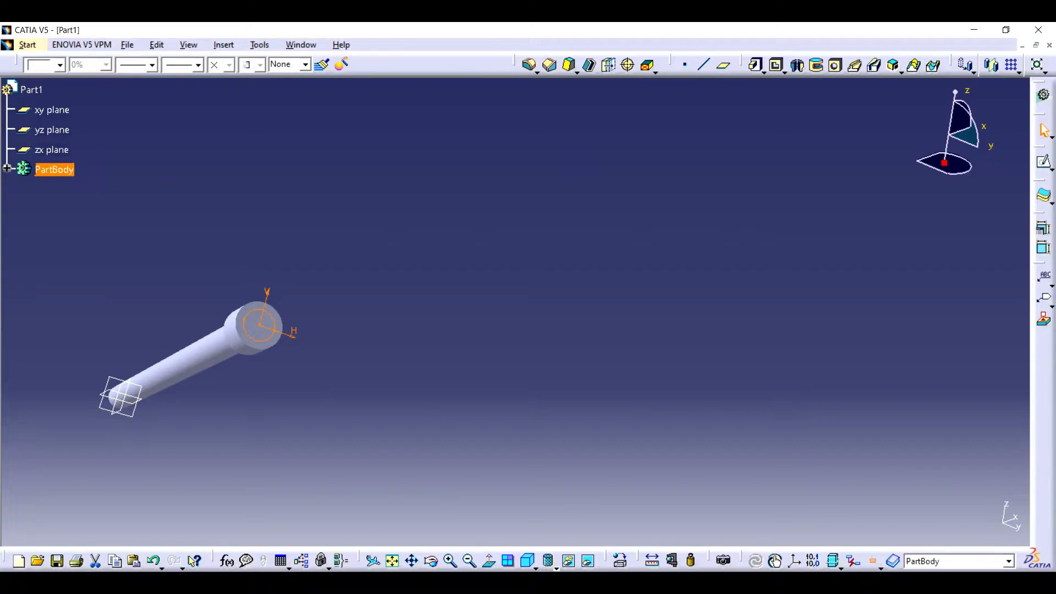
click(877, 545)
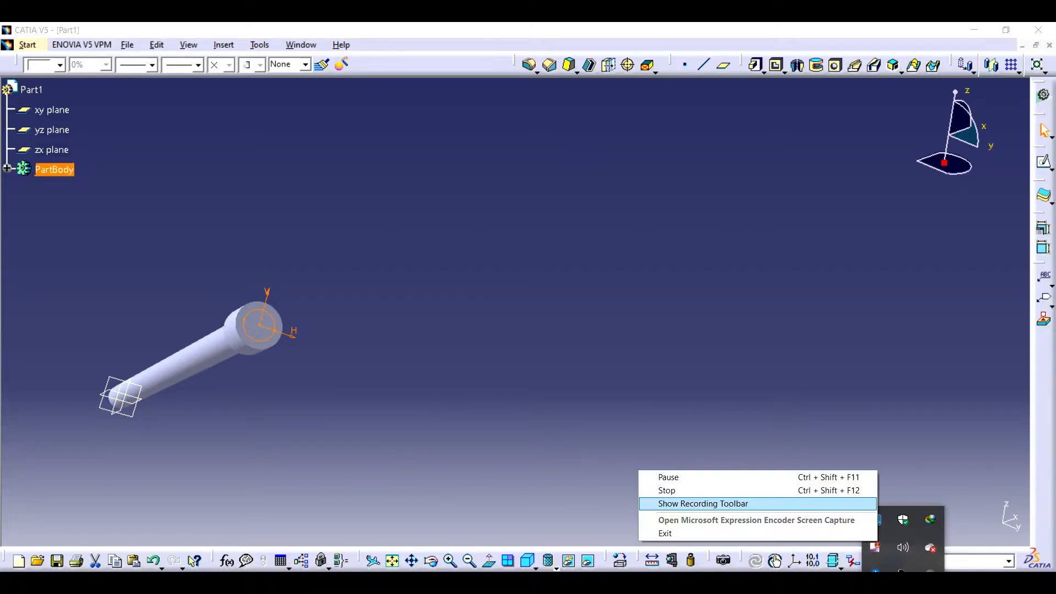
click(660, 476)
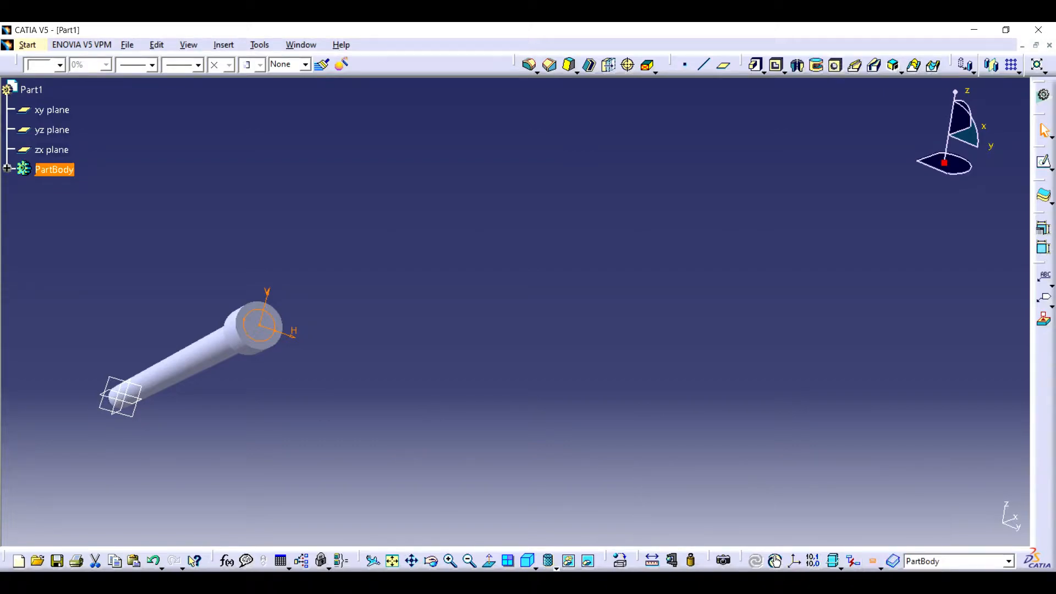
- Pad the projected circle 6 cm outward from the collar to form a narrower shaft end
click(755, 64)
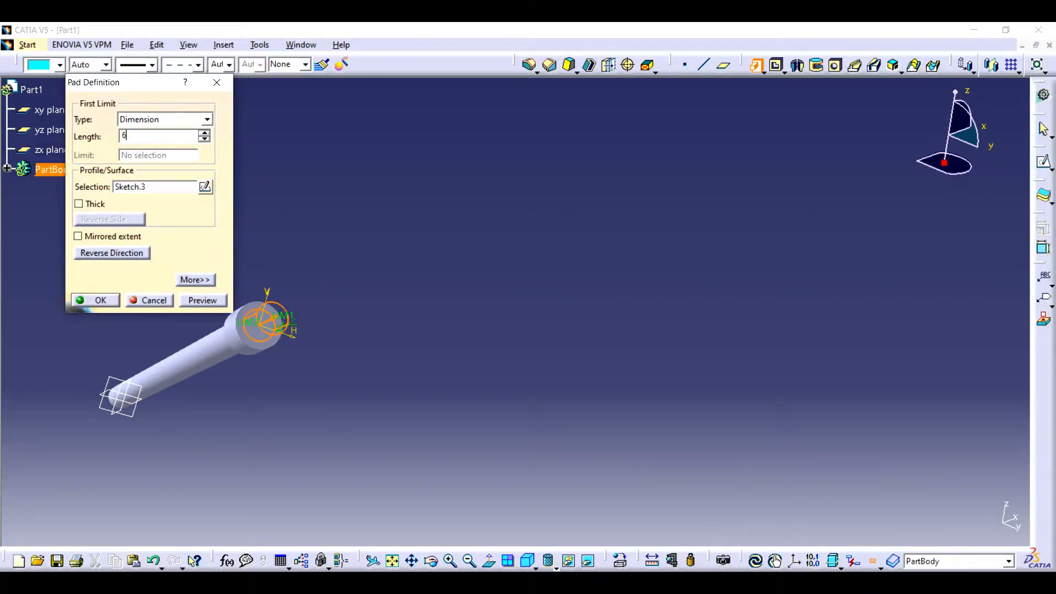
text(6)
key(Return)
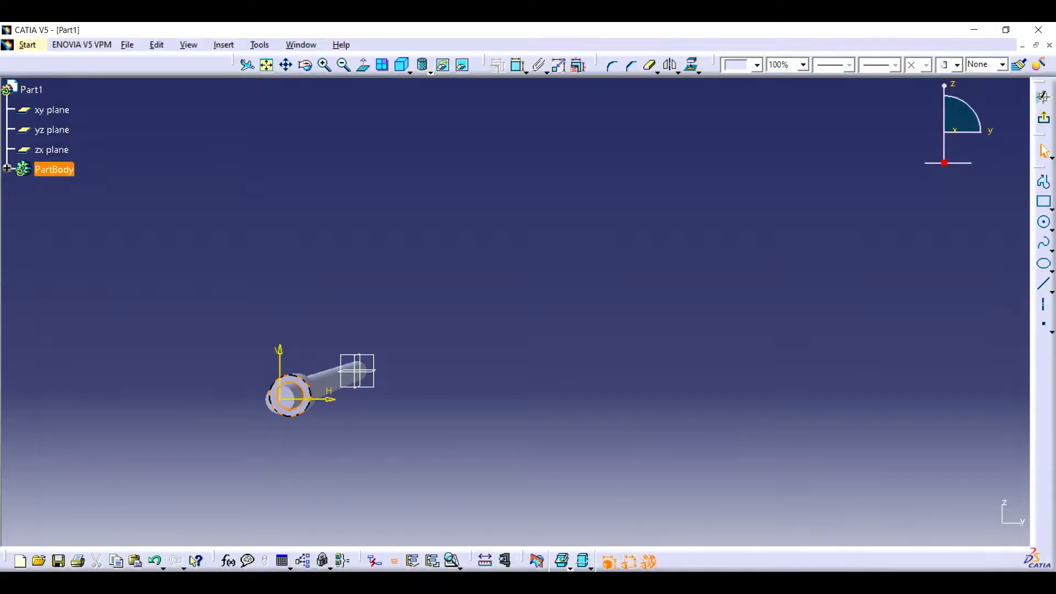
- Project the collar's outer circle into the sketch on the shaft's end face, exit the sketch and start a pad from it
click(259, 45)
mouse_move(224, 46)
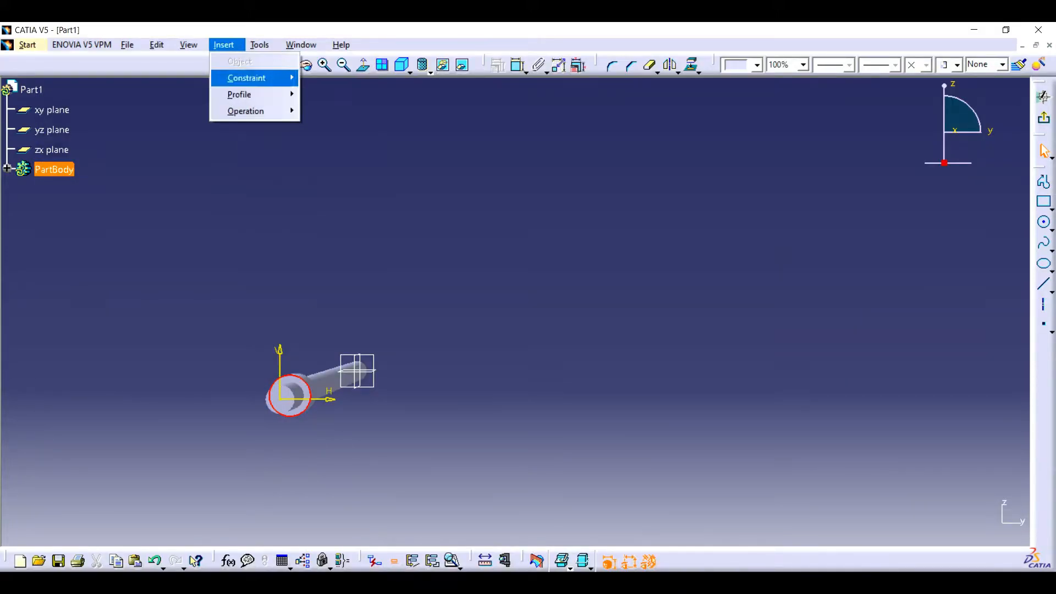
mouse_move(246, 111)
mouse_move(341, 177)
click(459, 176)
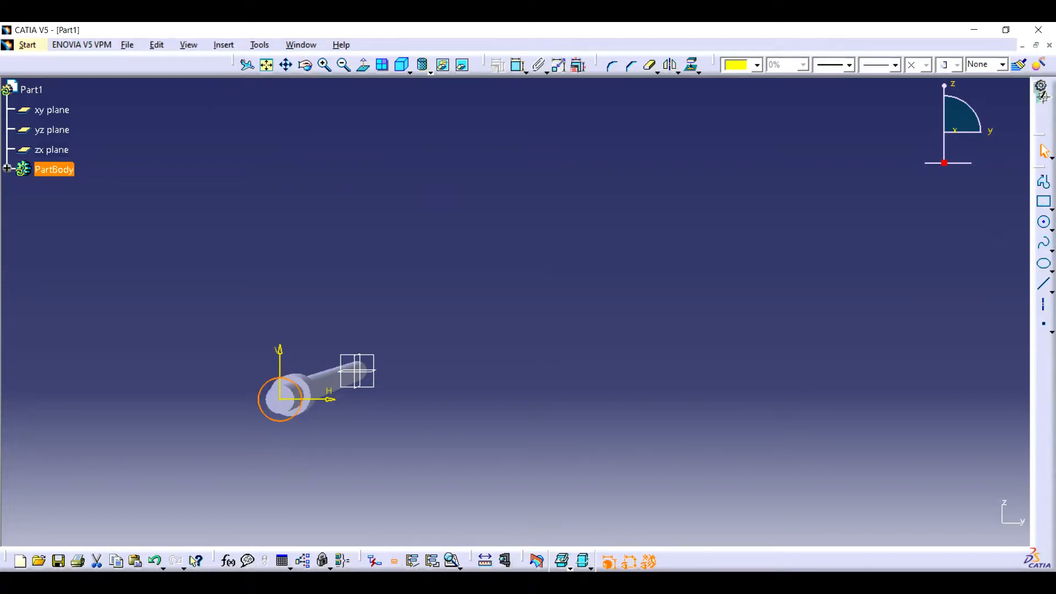
click(1045, 119)
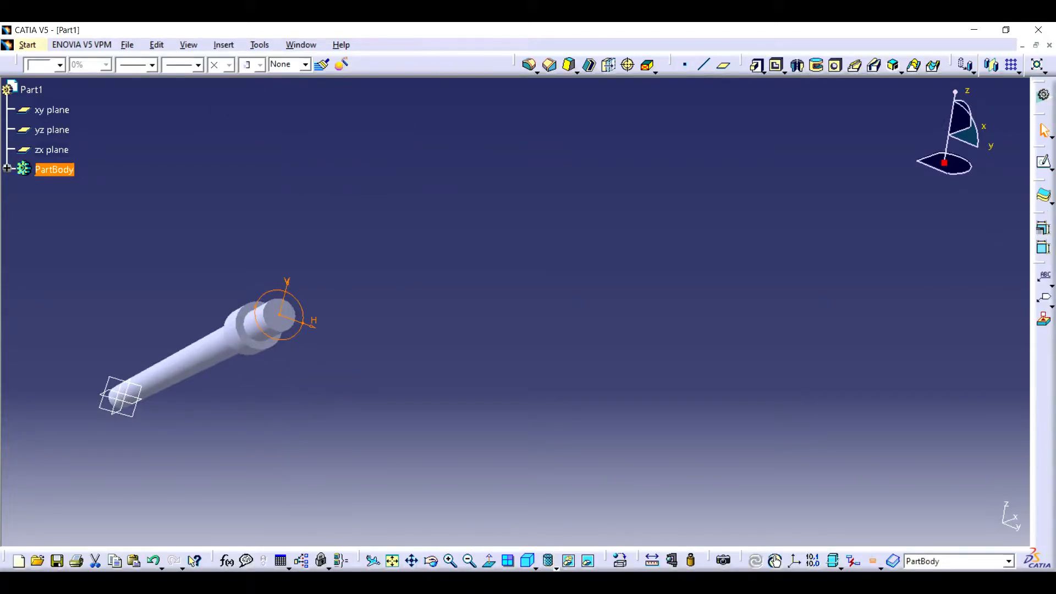
click(757, 66)
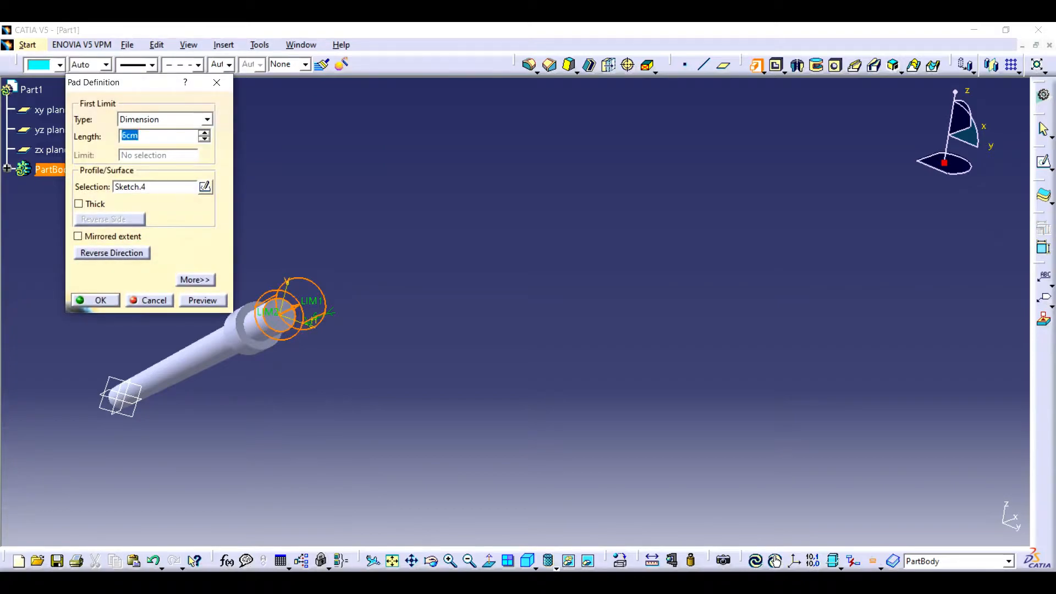
click(904, 583)
right_click(874, 545)
click(826, 482)
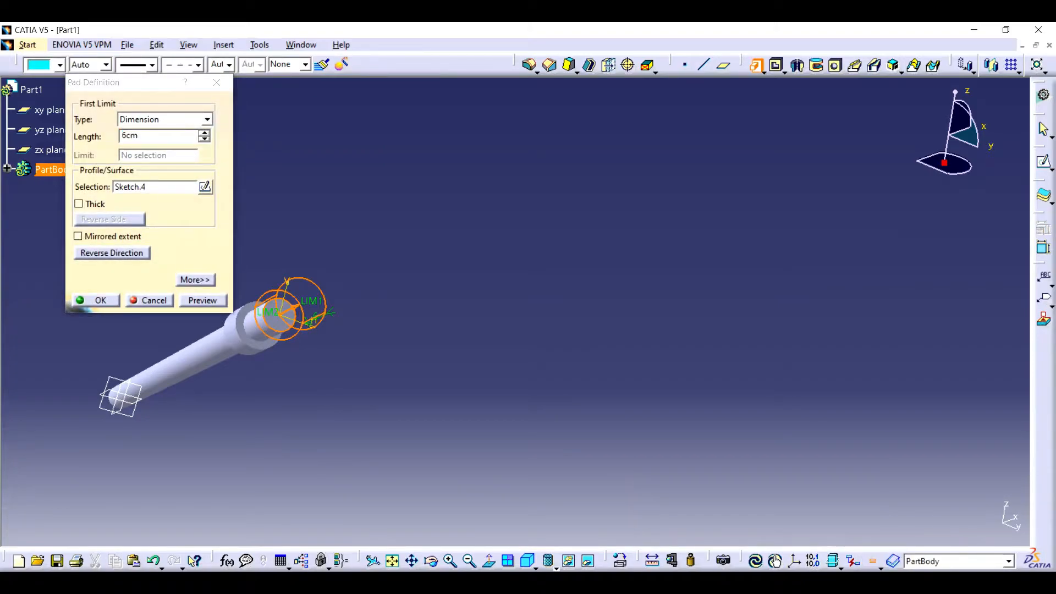
click(904, 583)
right_click(878, 546)
click(825, 482)
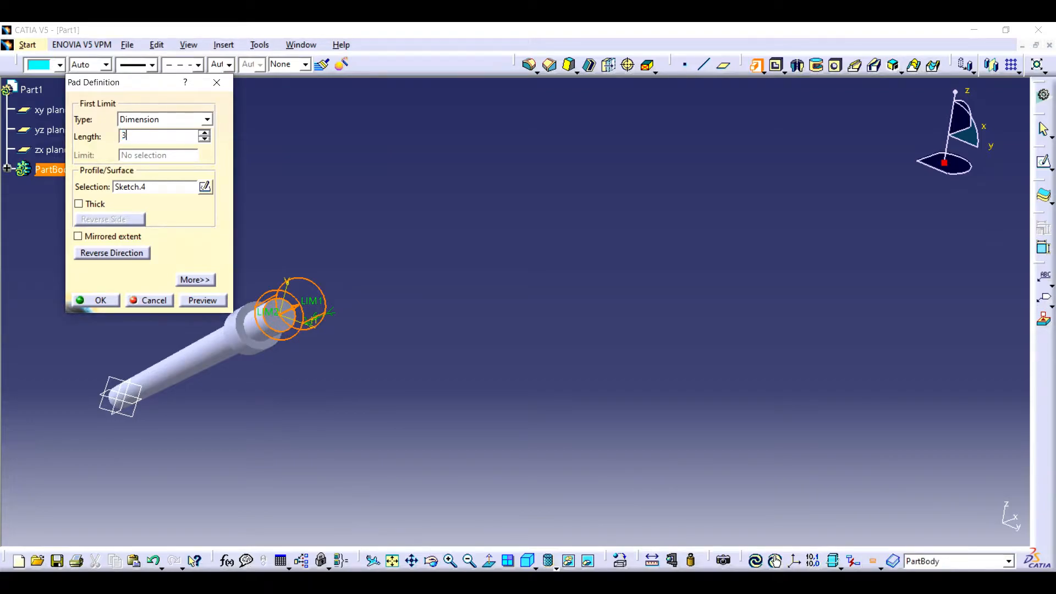
- Create the pad with a length of 3 cm in the reversed direction, back toward the collar
click(112, 253)
click(97, 300)
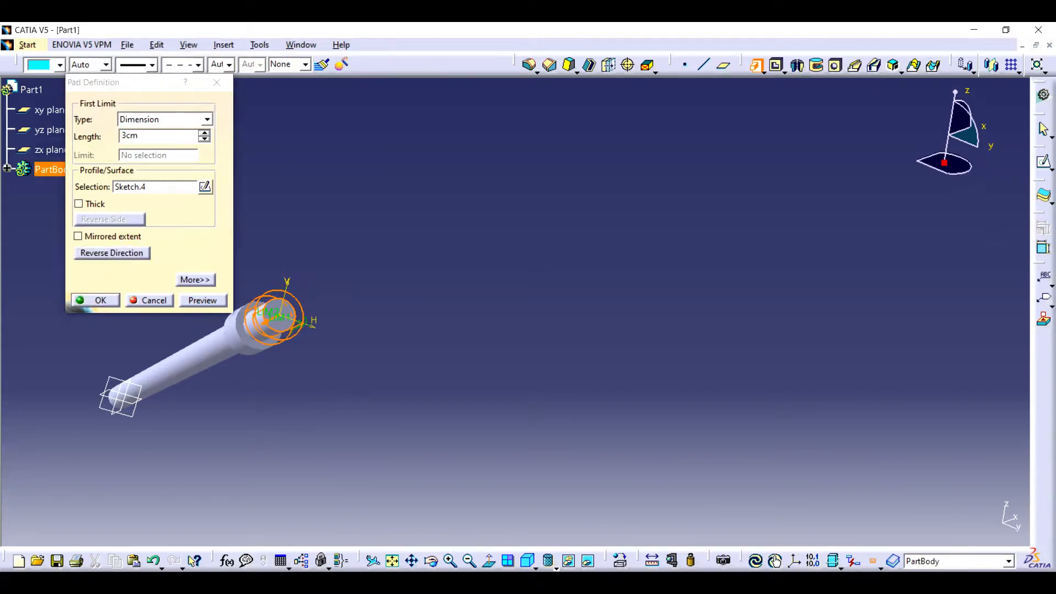
- Round the outer circular edge of the 3 cm end pad with a 2 cm Edge Fillet
click(279, 316)
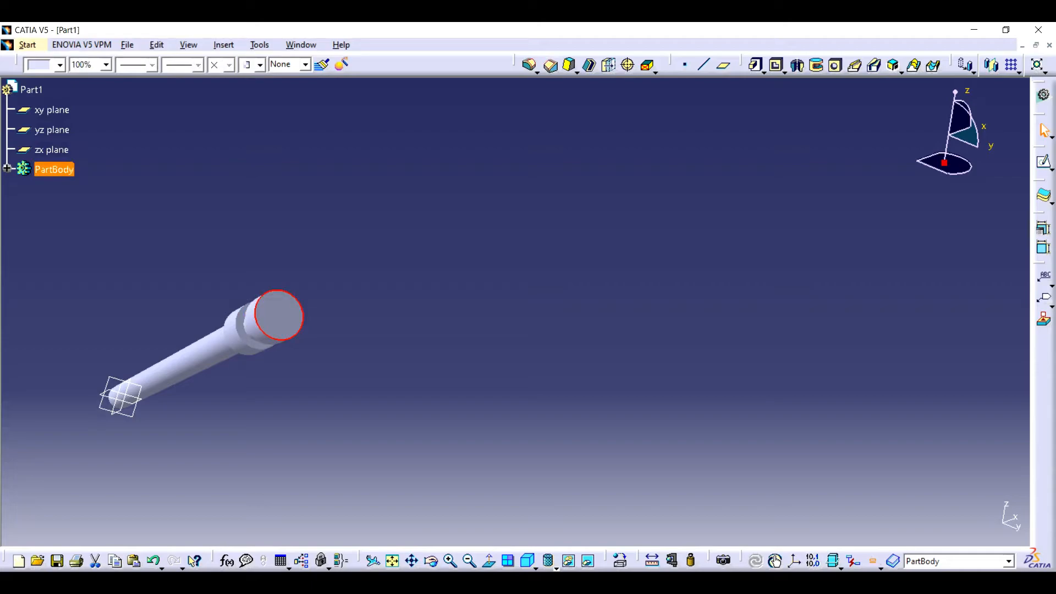
click(530, 65)
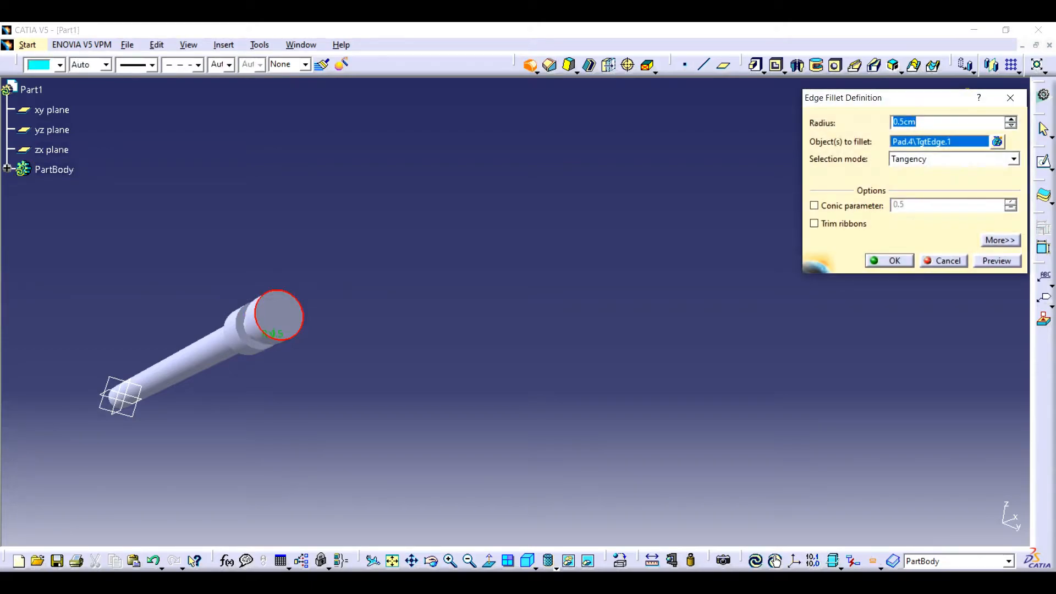
text(2)
key(Return)
click(432, 562)
drag(350, 385, 488, 307)
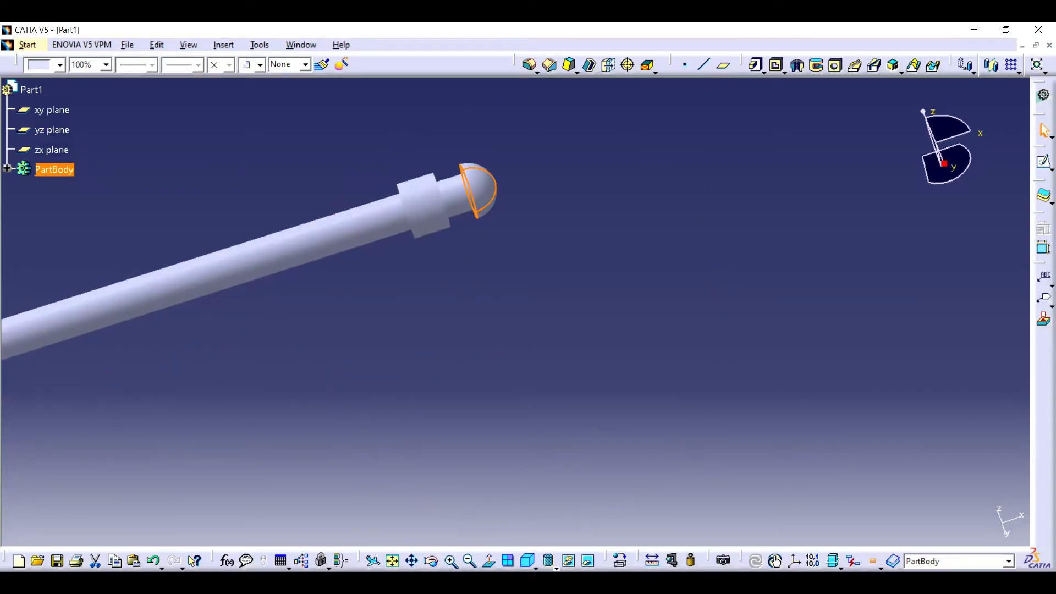
- Start saving the part into the twin engine folder with Rockshaft Arm as the file name
click(451, 561)
click(412, 561)
drag(308, 368, 864, 406)
middle_drag(864, 405, 621, 410)
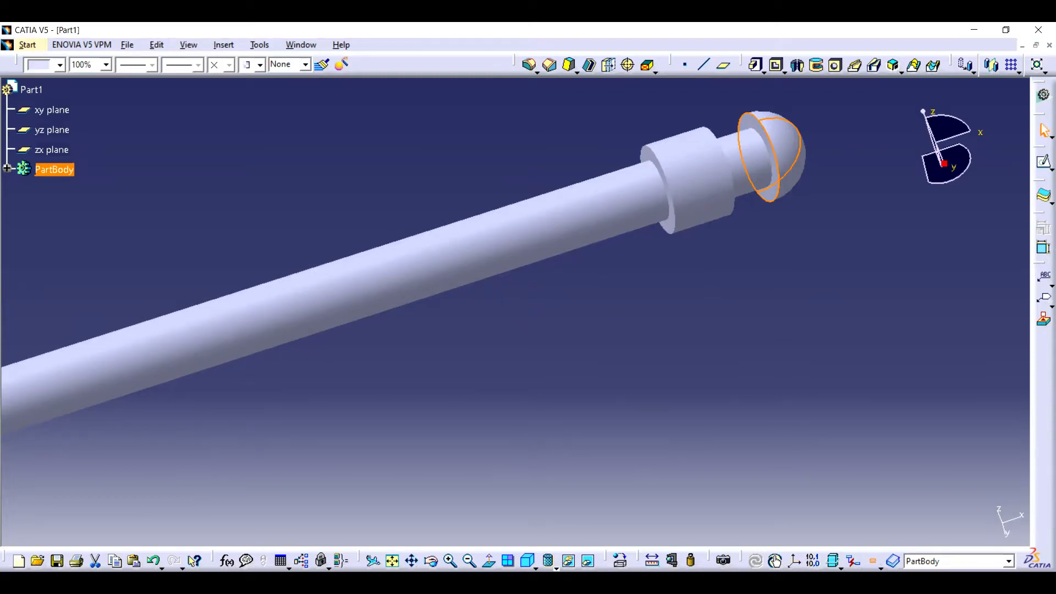
click(57, 561)
text(Rockshaft Arm)
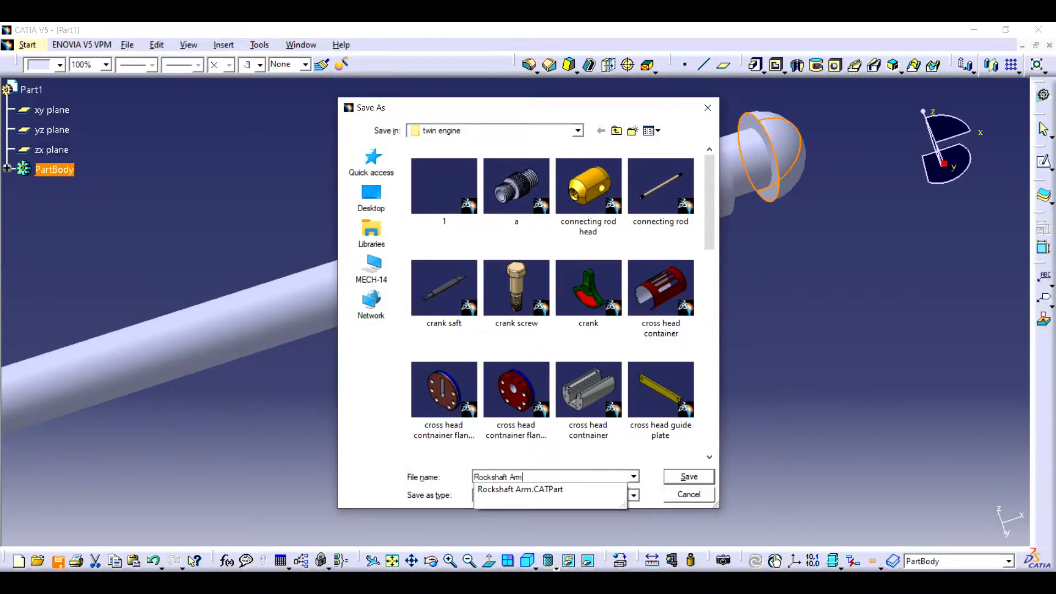
text(m)
click(903, 592)
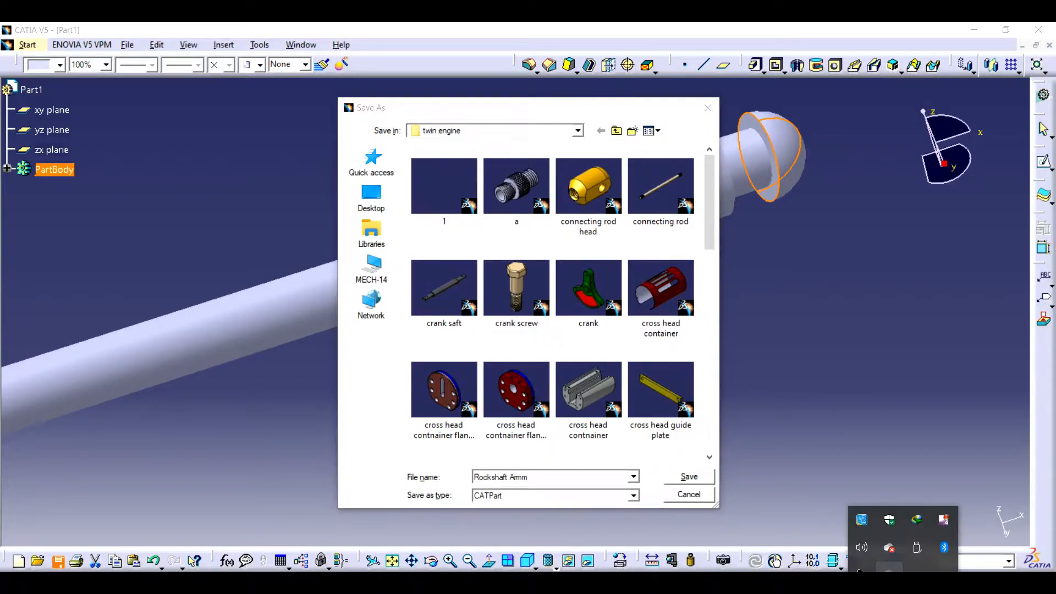
right_click(947, 517)
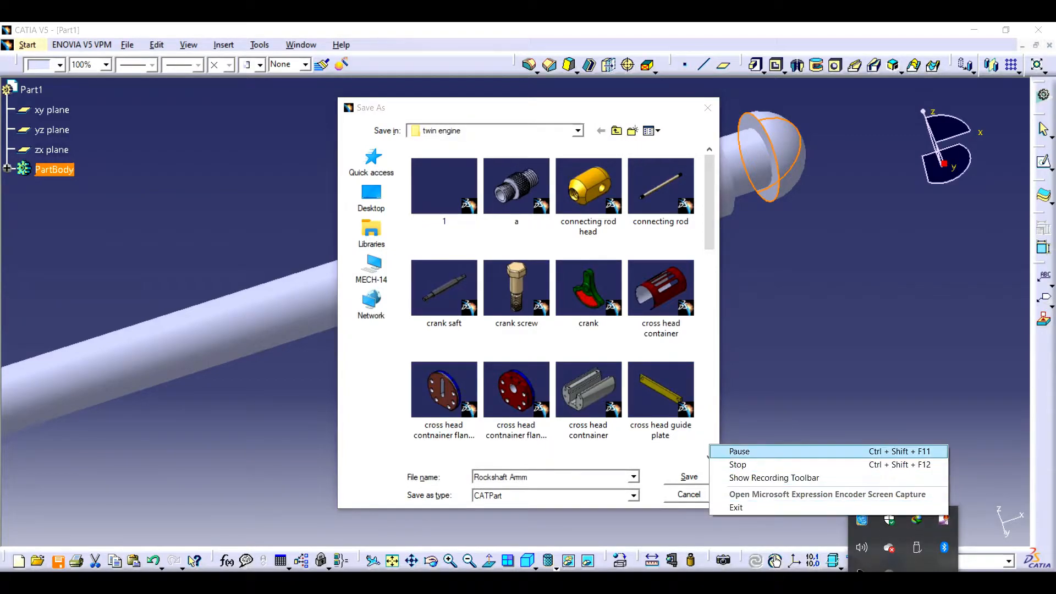
click(815, 452)
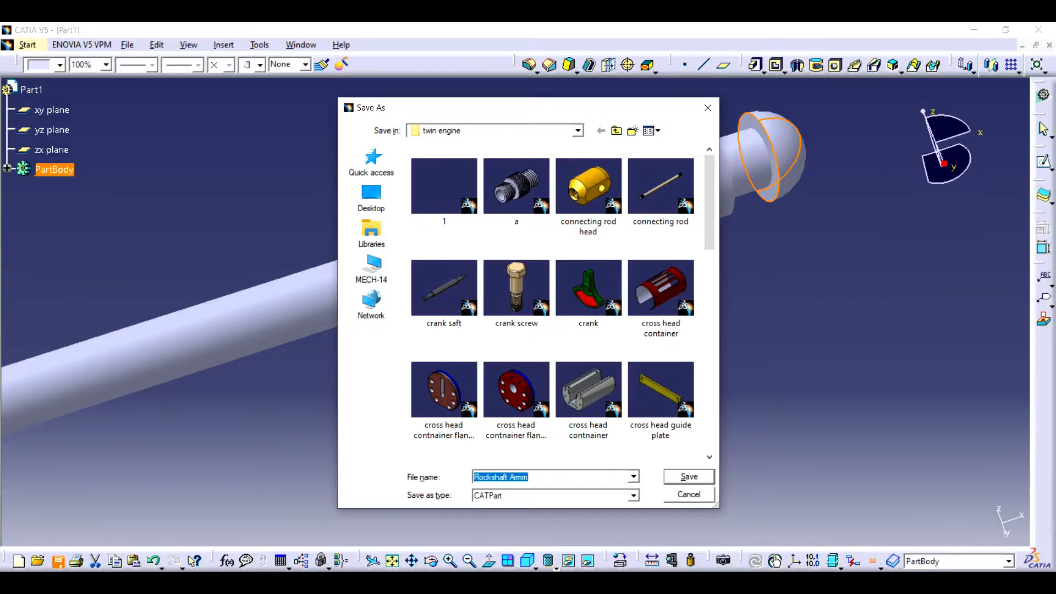
- Change the file name to Rockshaft rod and save the part
double_click(519, 477)
text(r)
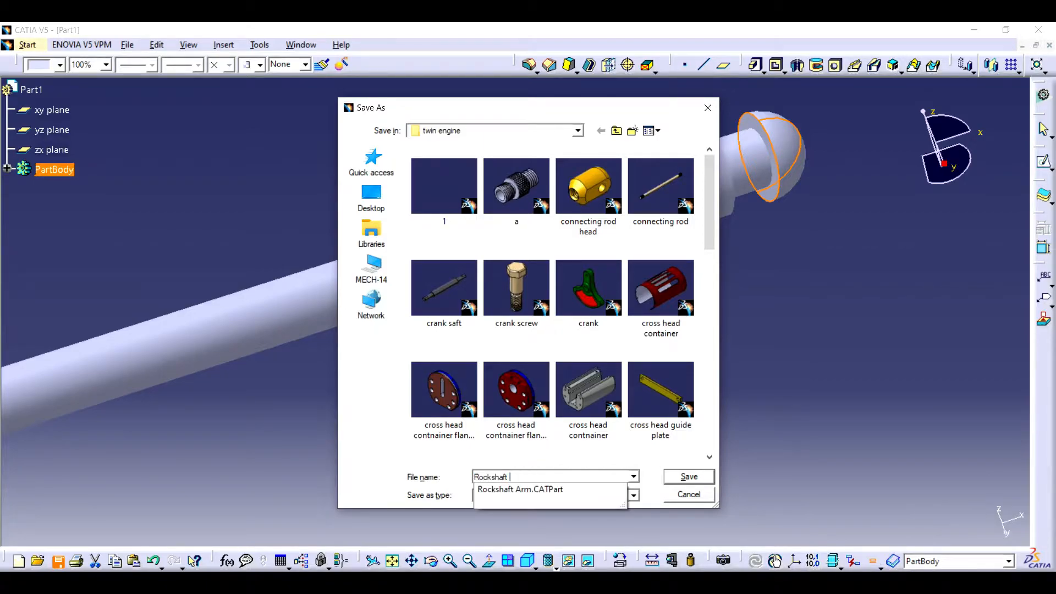
text(od)
key(Return)
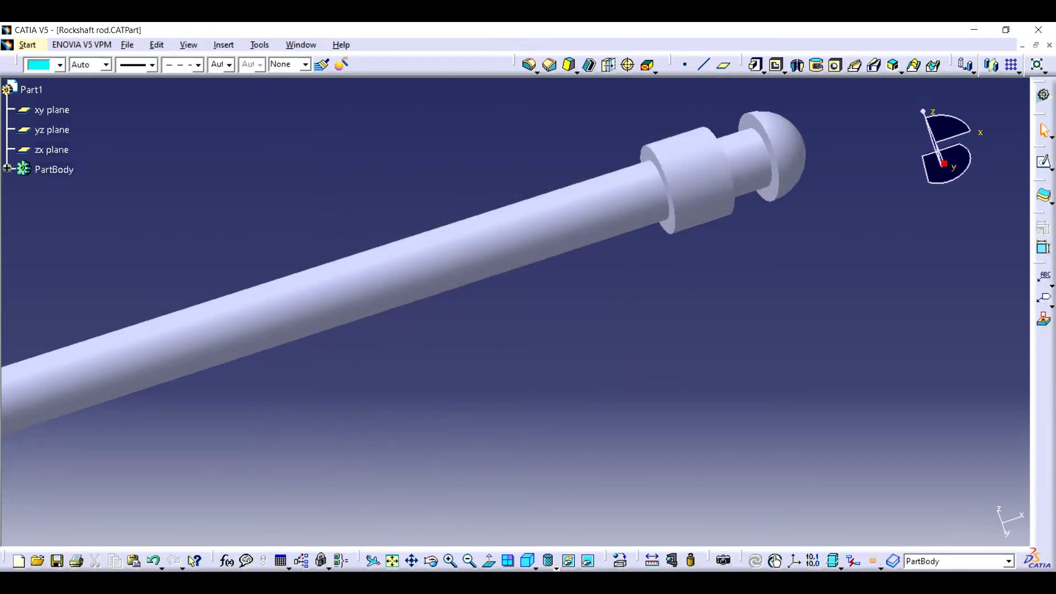
click(903, 592)
right_click(946, 520)
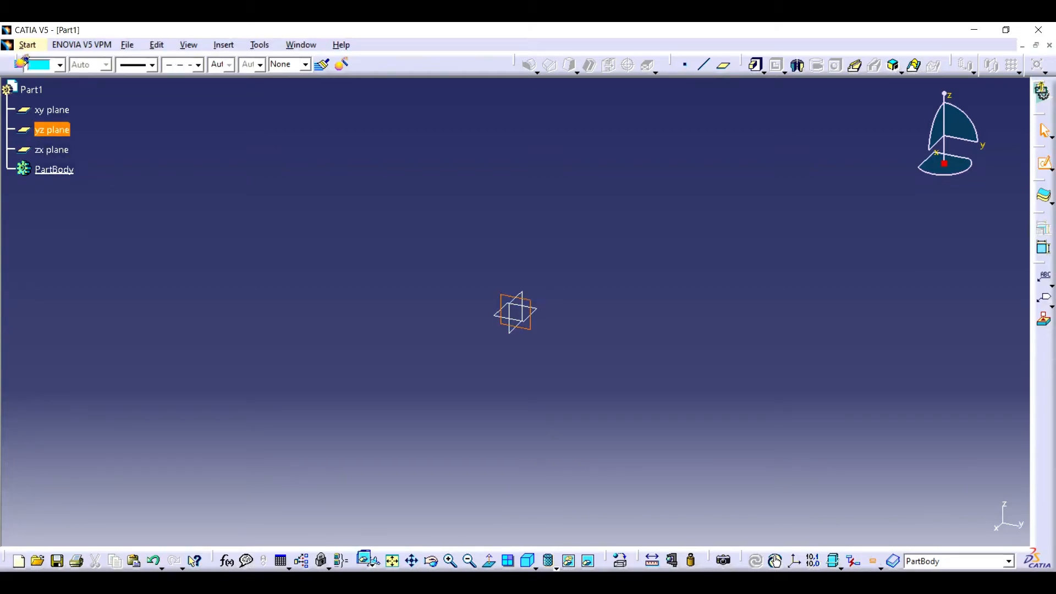
- Sketch a circle centred on the origin on the yz plane and set its diameter to 4 cm
click(1045, 223)
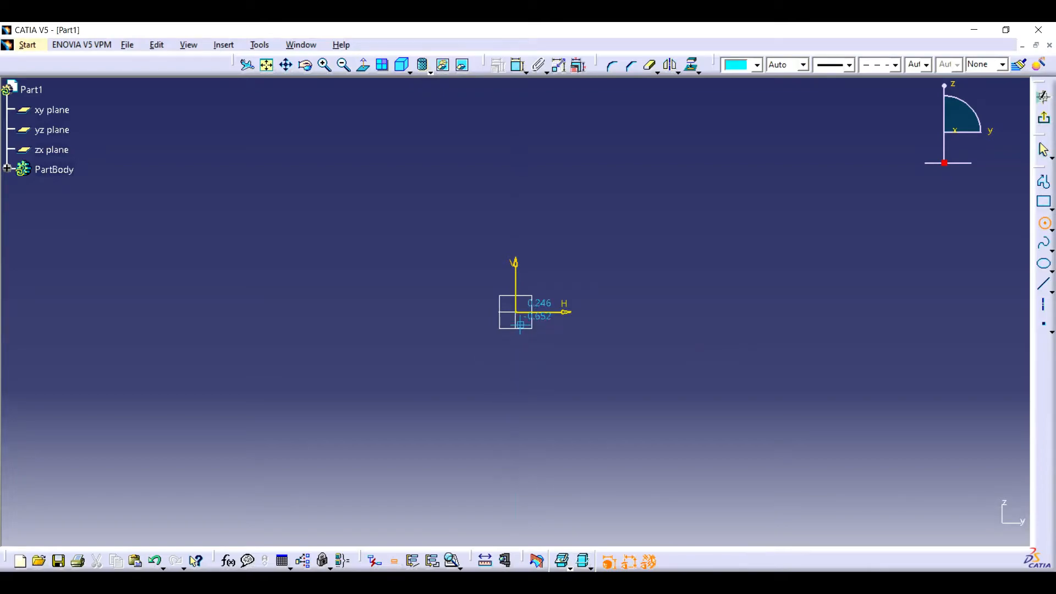
click(516, 312)
click(597, 267)
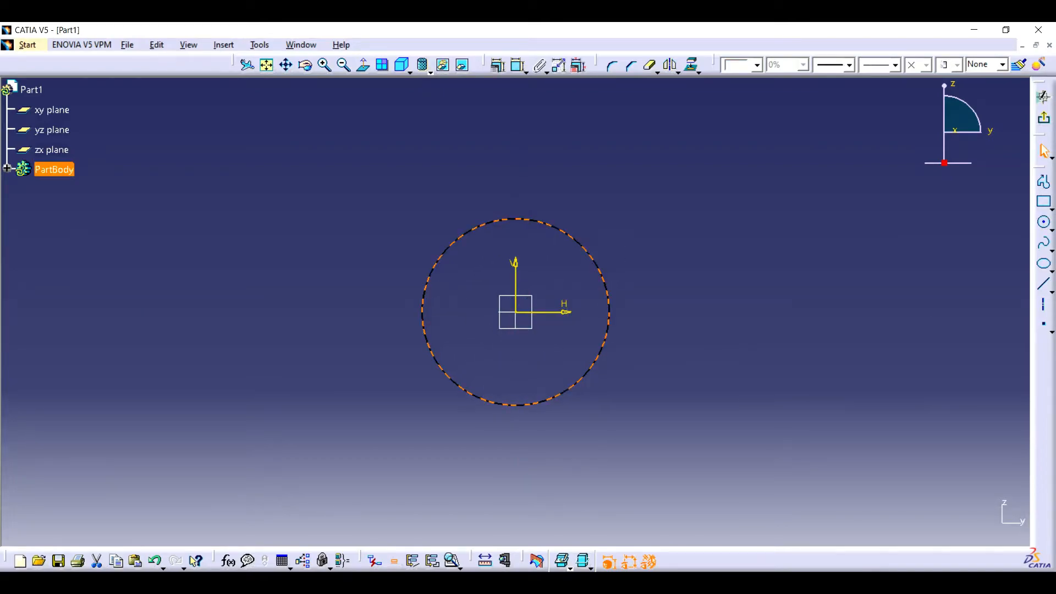
click(517, 65)
click(765, 231)
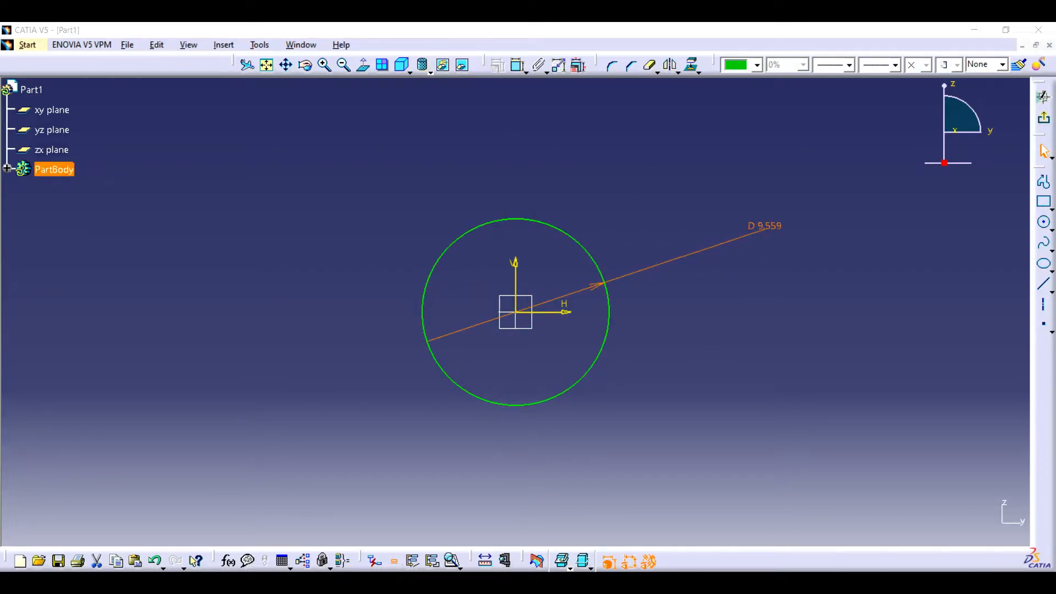
double_click(765, 230)
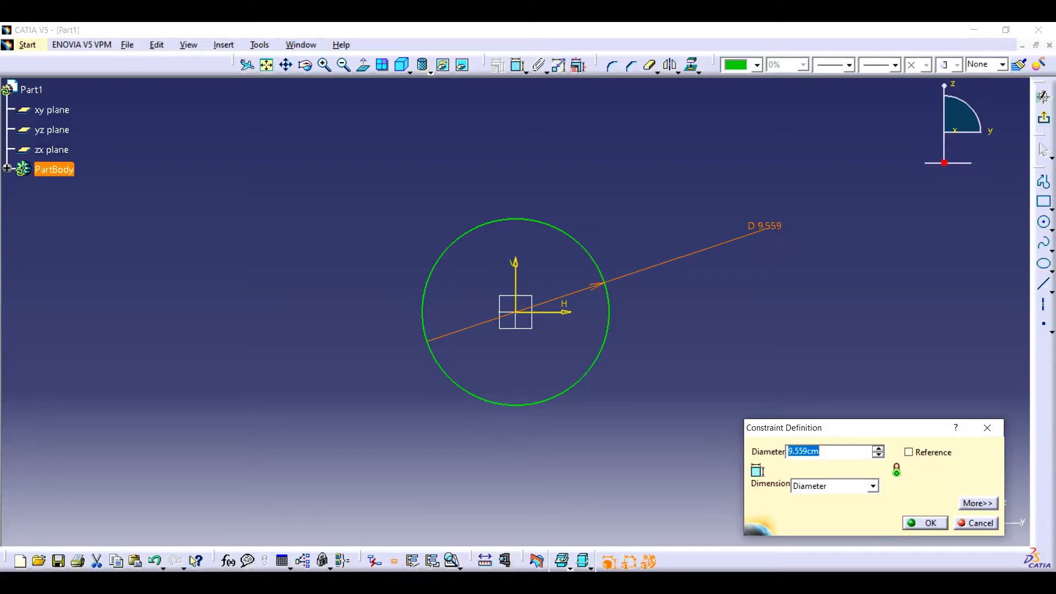
text(4)
key(Return)
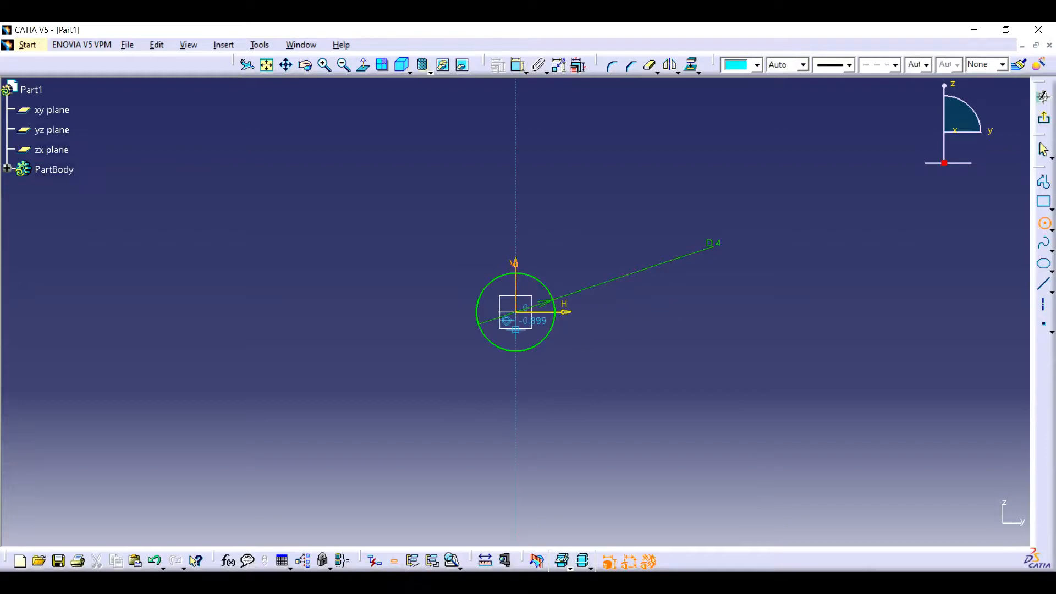
- Add a second circle concentric with the first and set its diameter to 6 cm
click(516, 312)
click(564, 209)
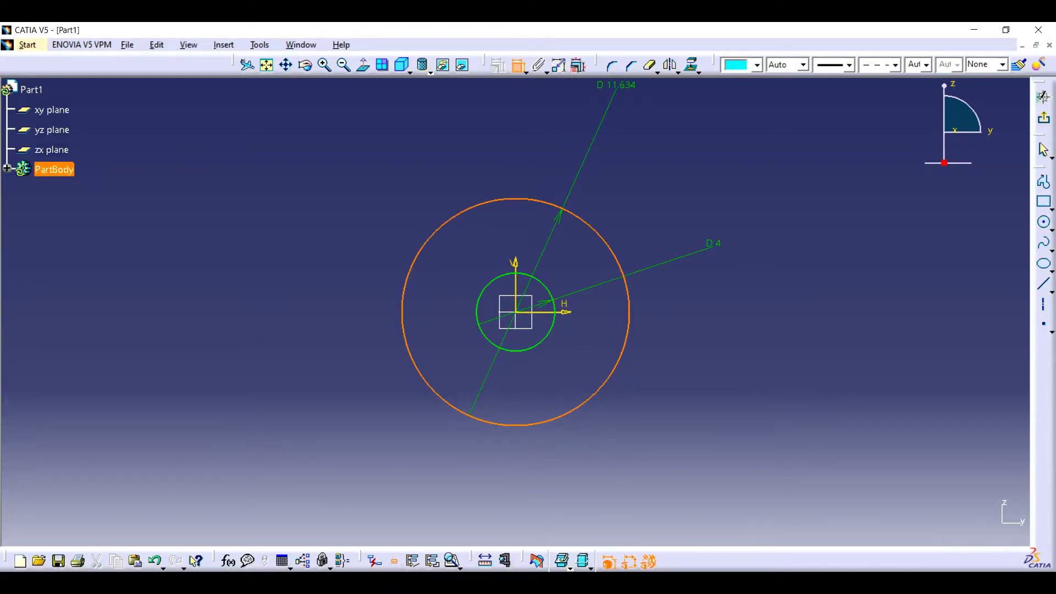
double_click(610, 98)
text(6)
key(Return)
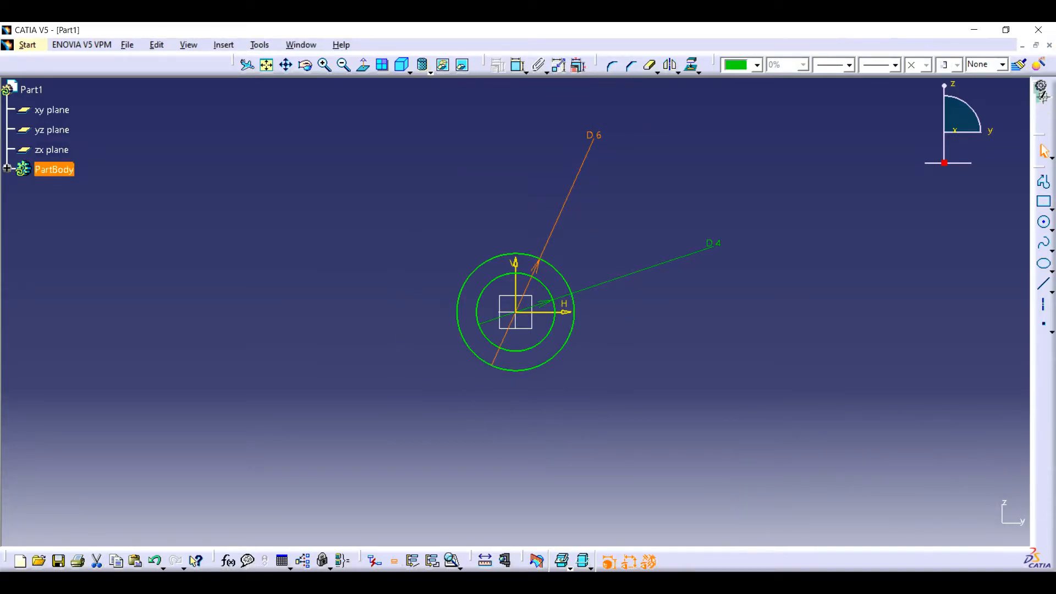
- Exit the sketch and create a Multi-Pad, extruding the inner circle domain 15 cm and the outer ring domain 3 cm
click(1044, 96)
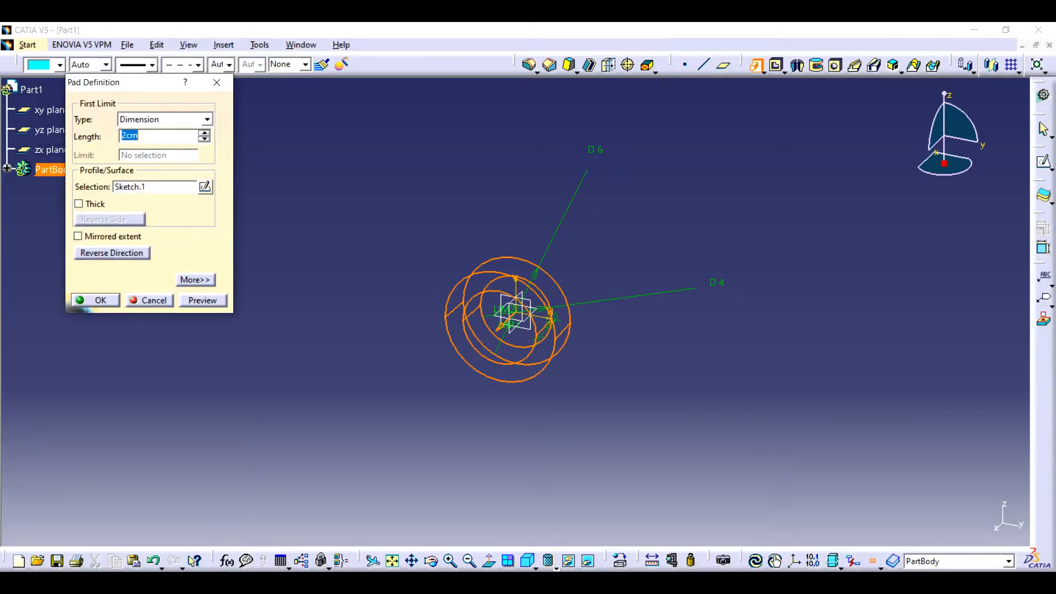
click(216, 82)
click(764, 72)
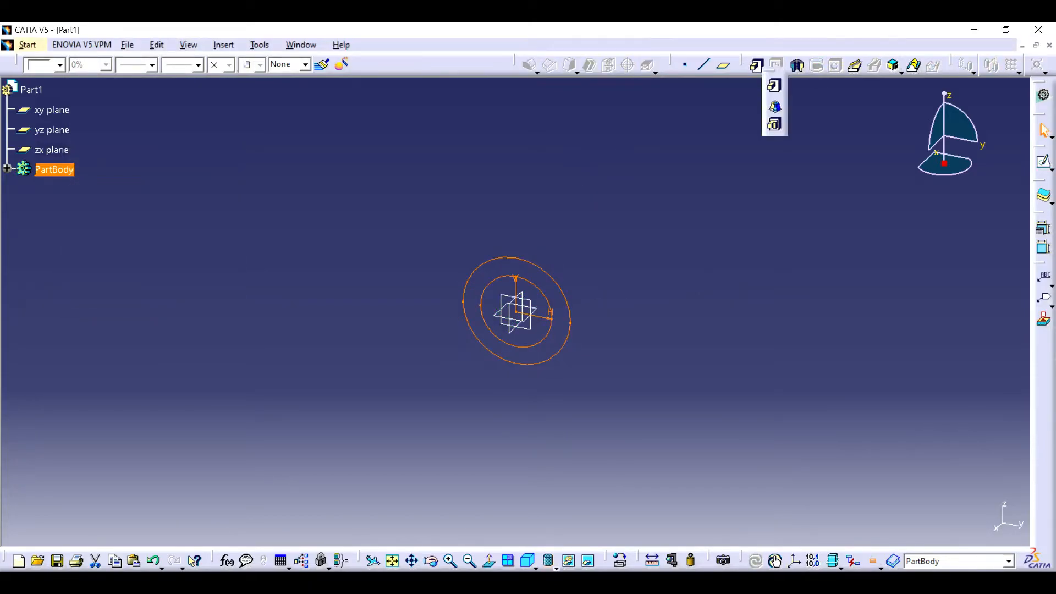
click(775, 123)
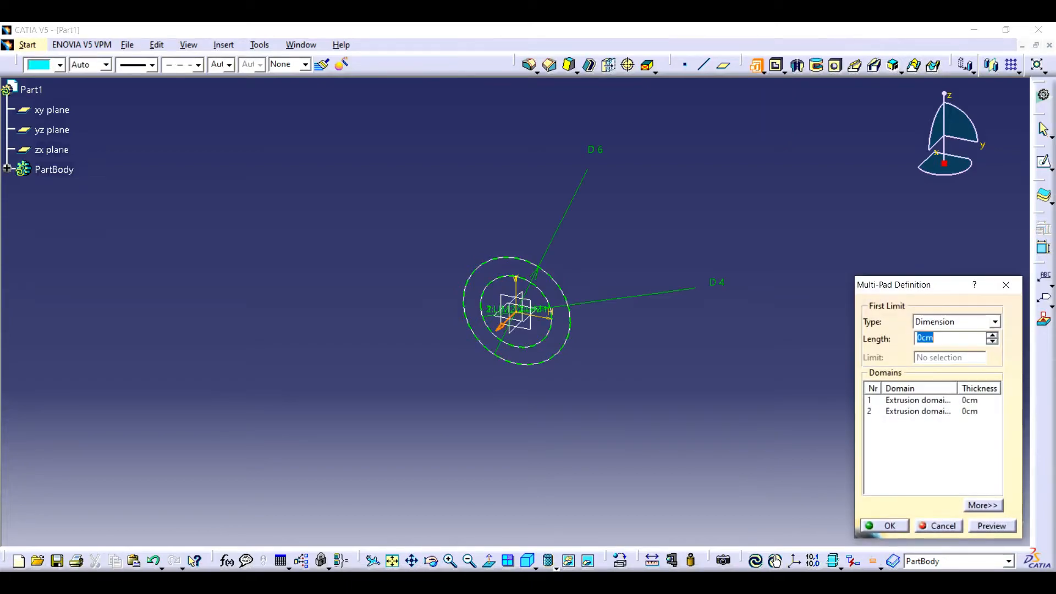
click(918, 411)
double_click(930, 338)
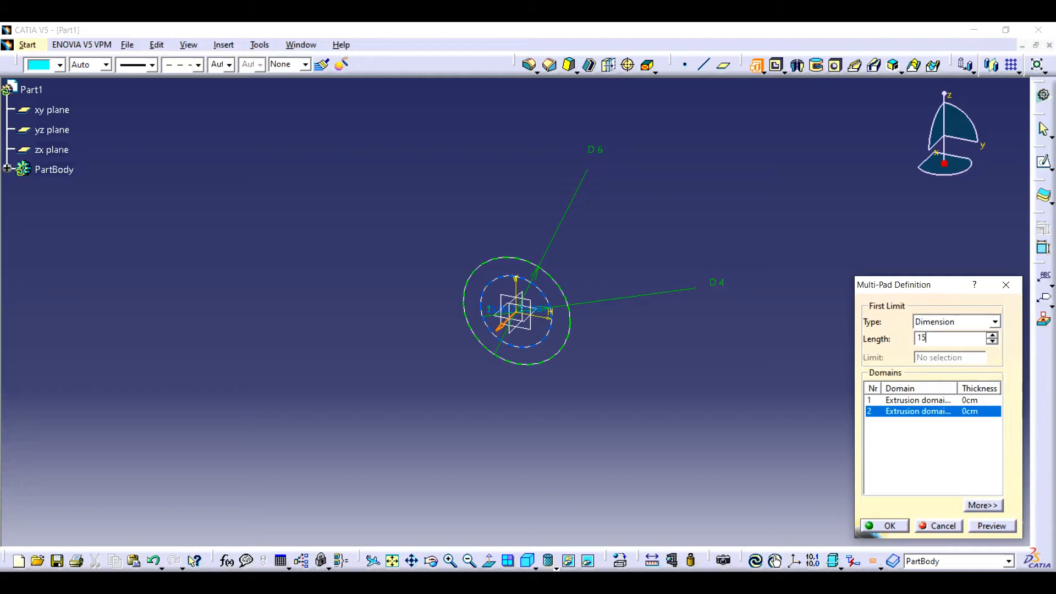
click(918, 401)
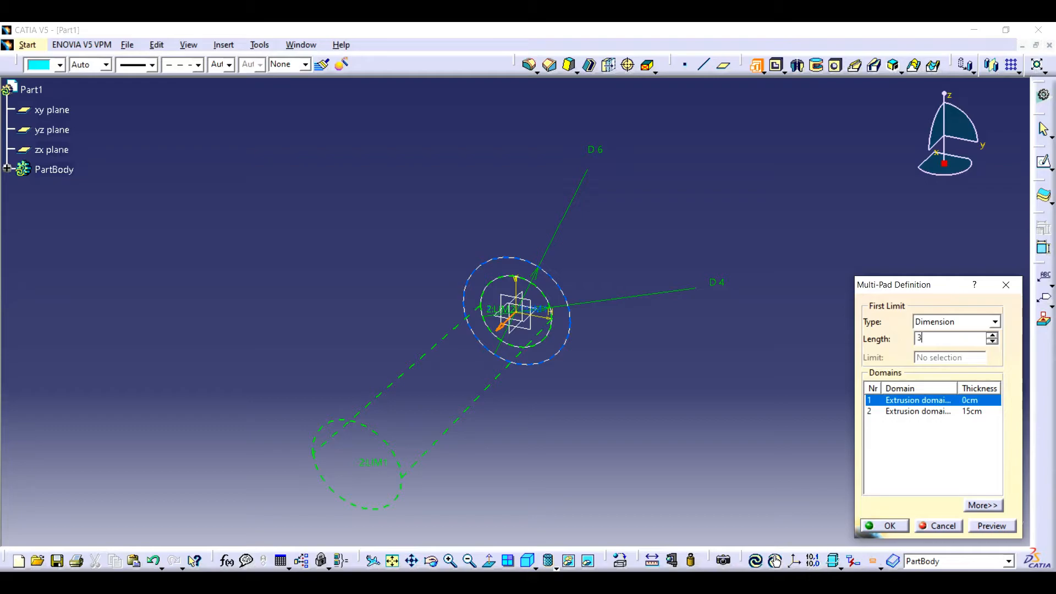
key(Return)
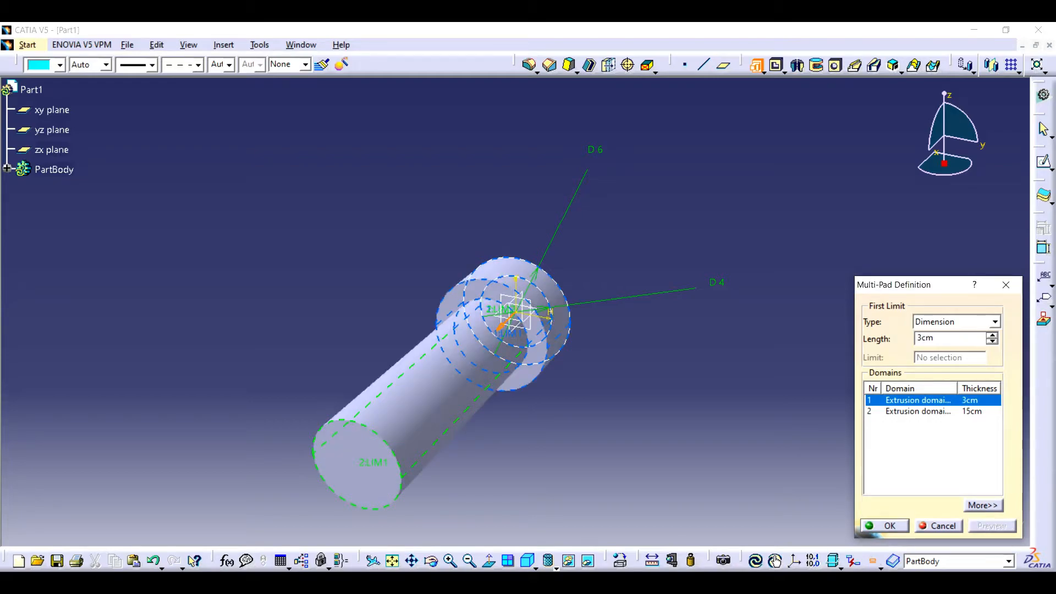
click(885, 526)
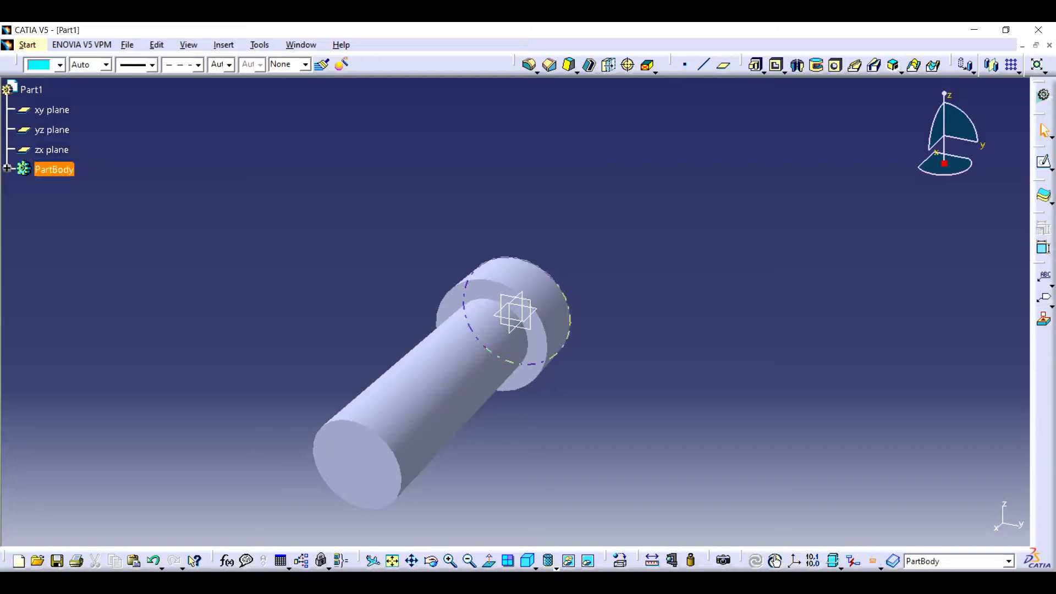
- Round the outer circular edge at the back of the 6 cm head with a 3 cm Edge Fillet
click(530, 65)
text(3)
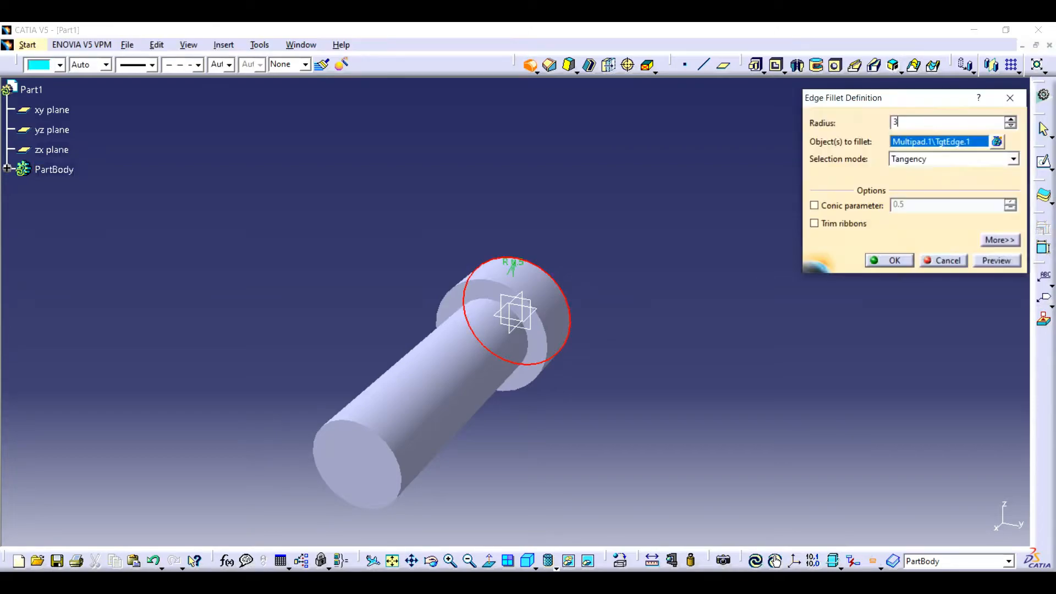
key(Return)
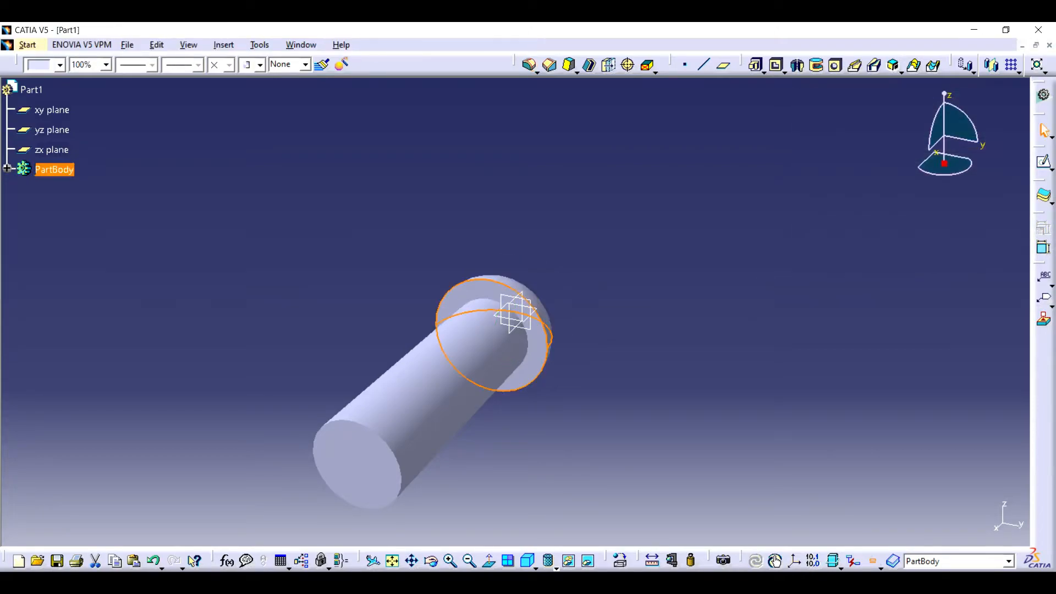
- Switch to the Wireframe and Surface Design workbench and create an axis from the shaft's cylindrical face
click(27, 44)
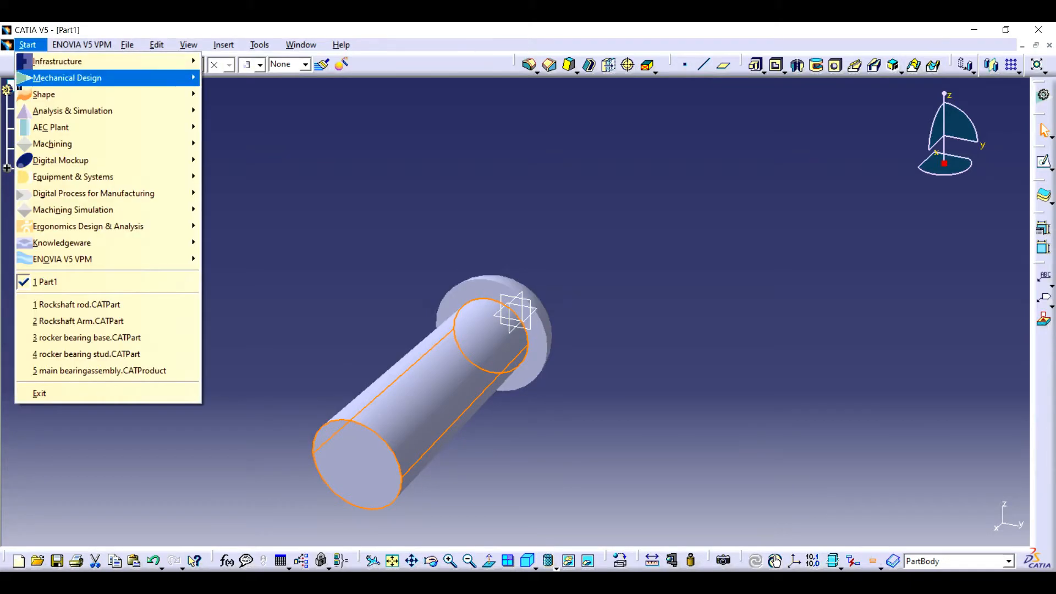
mouse_move(107, 78)
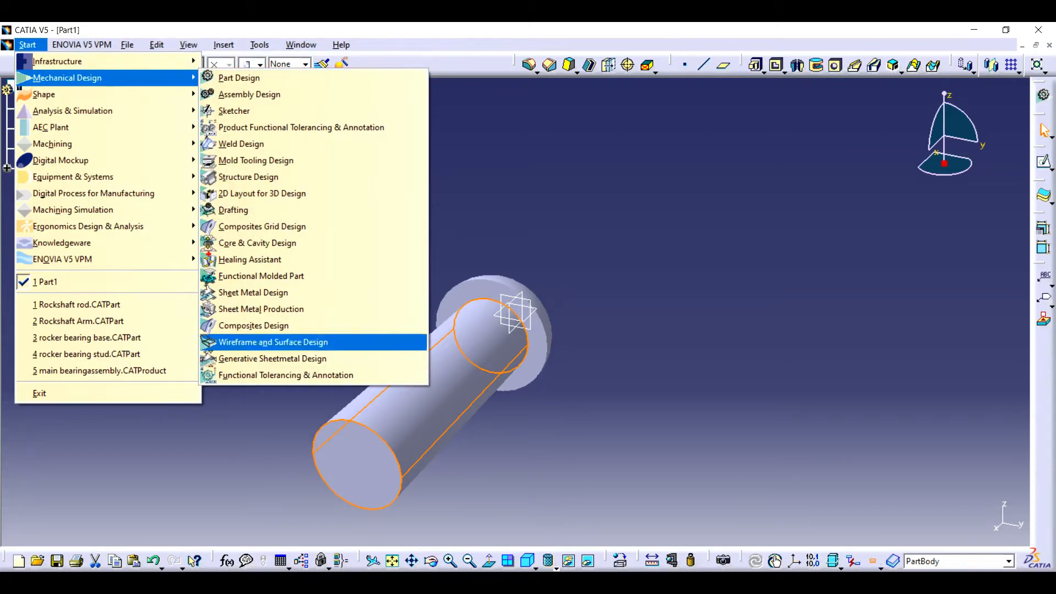
click(274, 342)
click(865, 560)
click(431, 360)
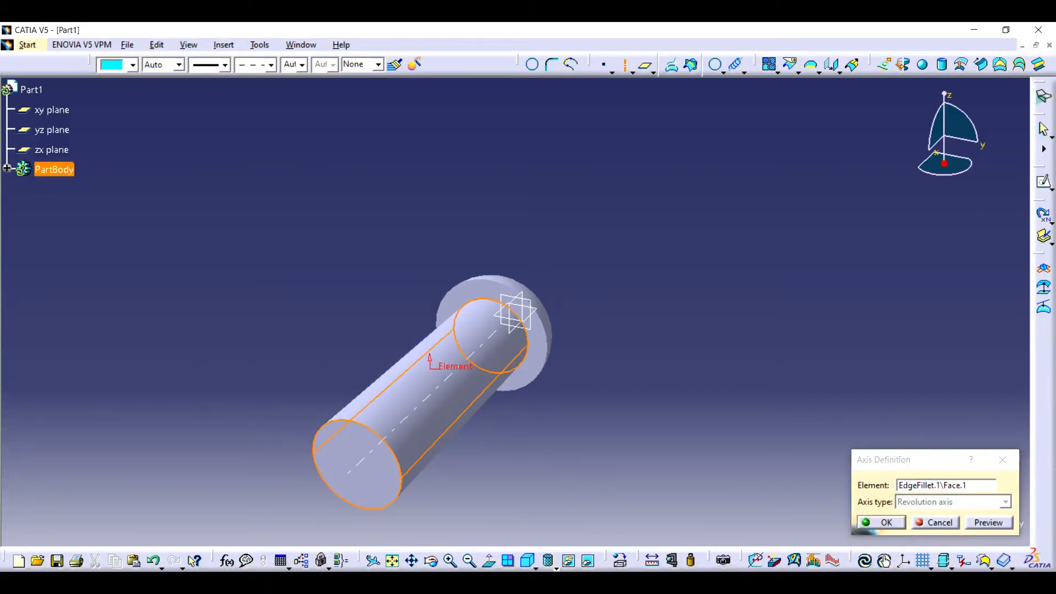
key(Return)
- Create an On curve point on the circular edge of the shaft's free end, about 11.12 cm along the curve
click(673, 65)
click(605, 66)
click(399, 462)
click(399, 467)
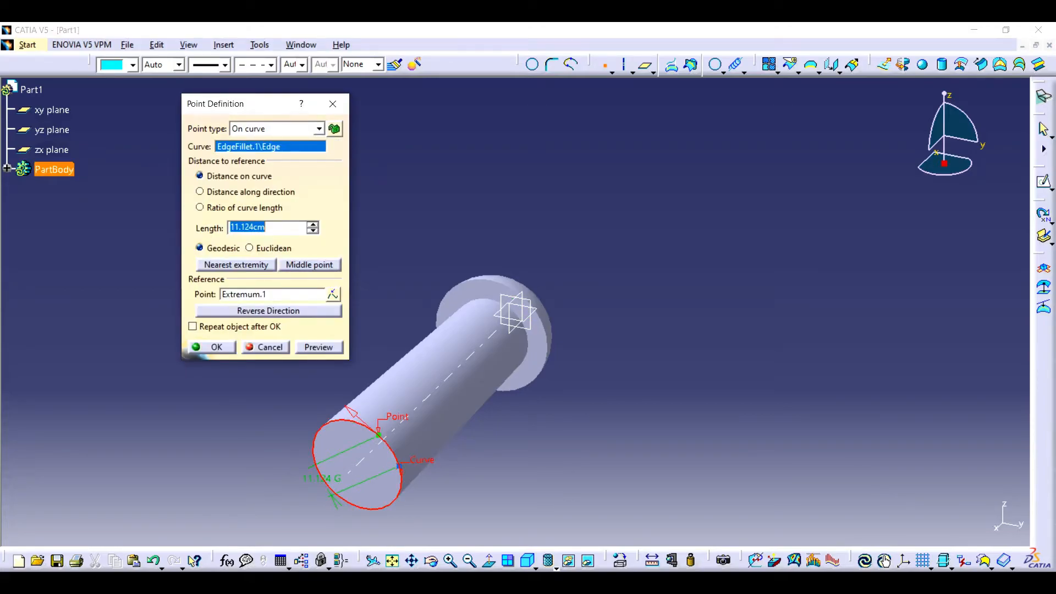
key(Return)
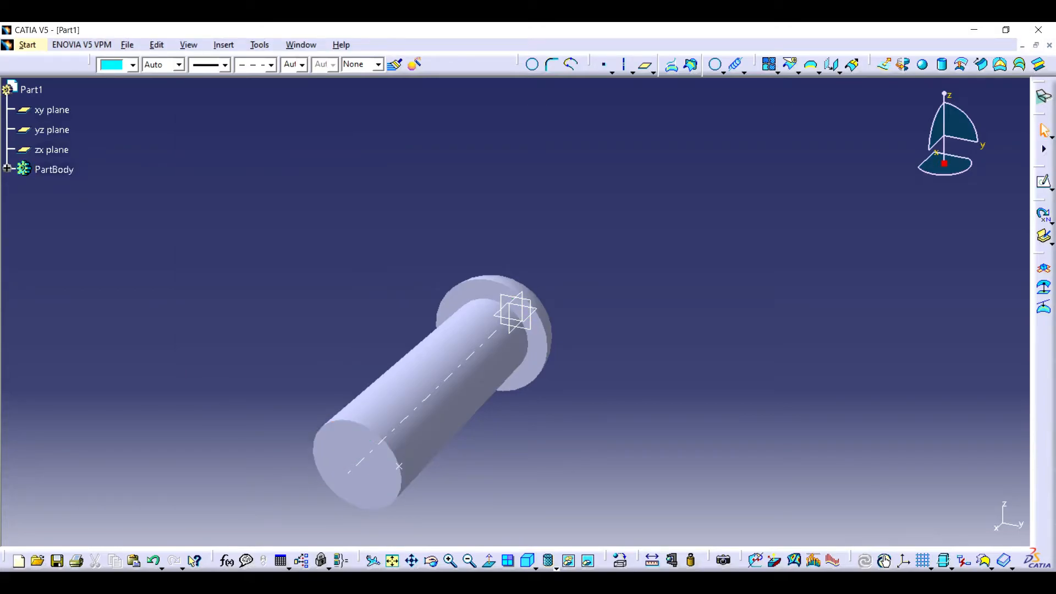
- Create a helix from the edge point around the shaft axis with 1.3 cm pitch and 5 cm height, reversed to run toward the head
click(736, 65)
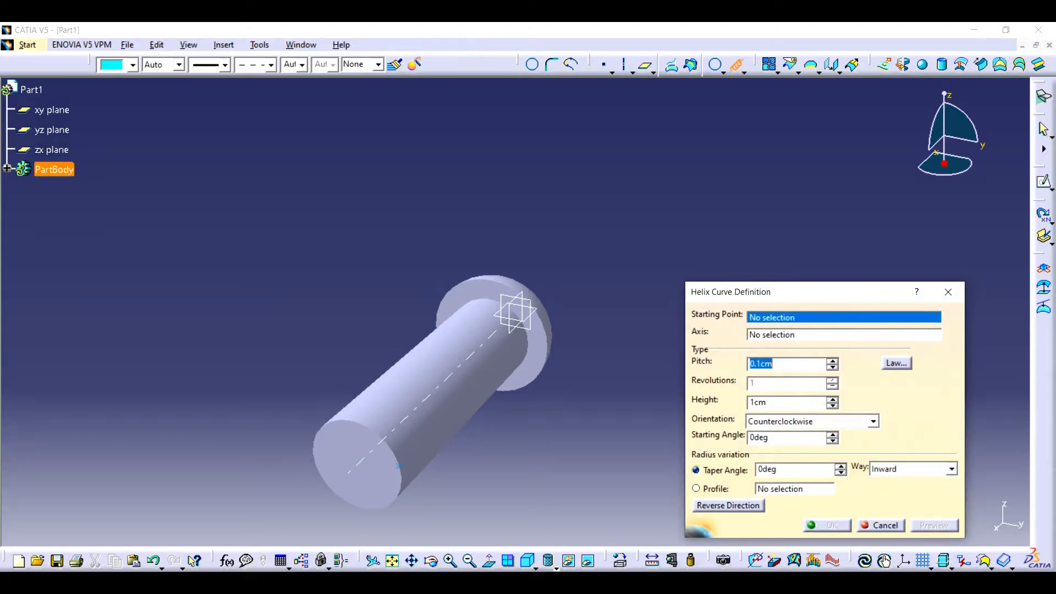
click(399, 467)
click(424, 400)
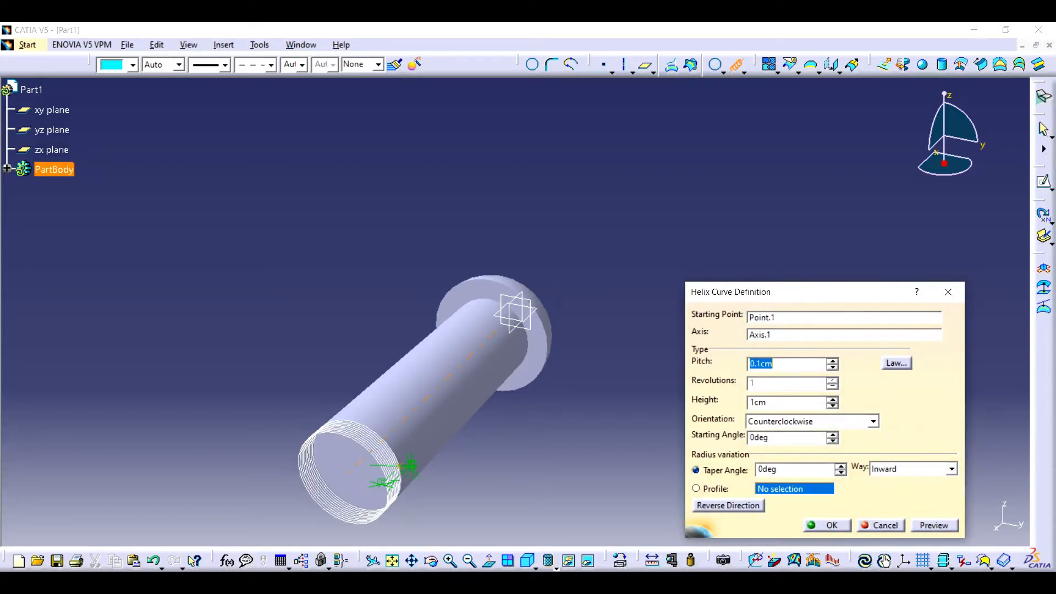
key(Tab)
text(5)
key(shift+Tab)
text(1)
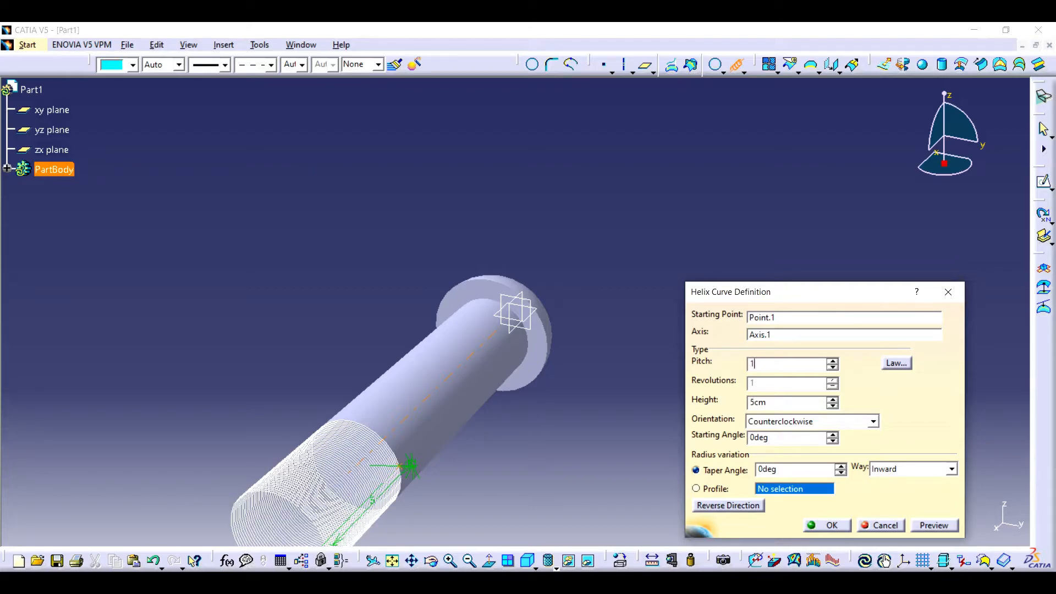
key(Return)
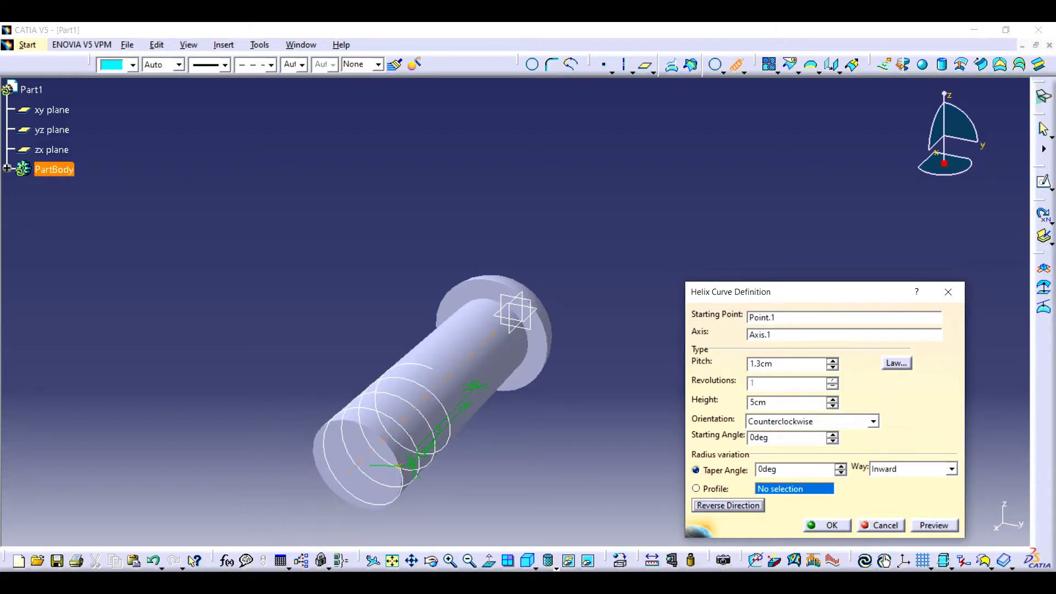
key(Return)
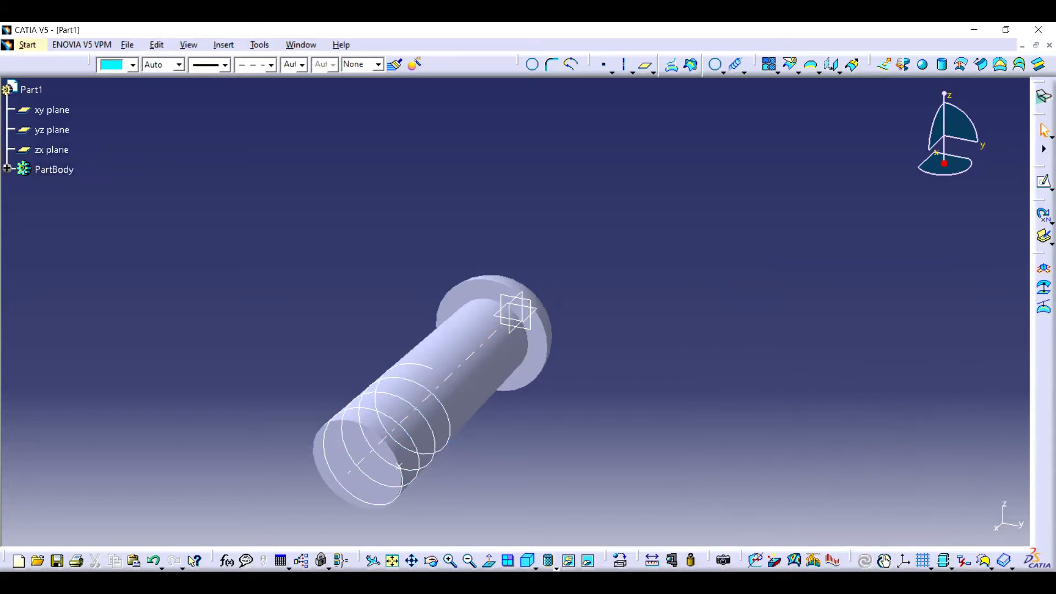
- Try a reference plane parallel to the zx plane through the point on the shaft's end edge, and delete it
click(51, 149)
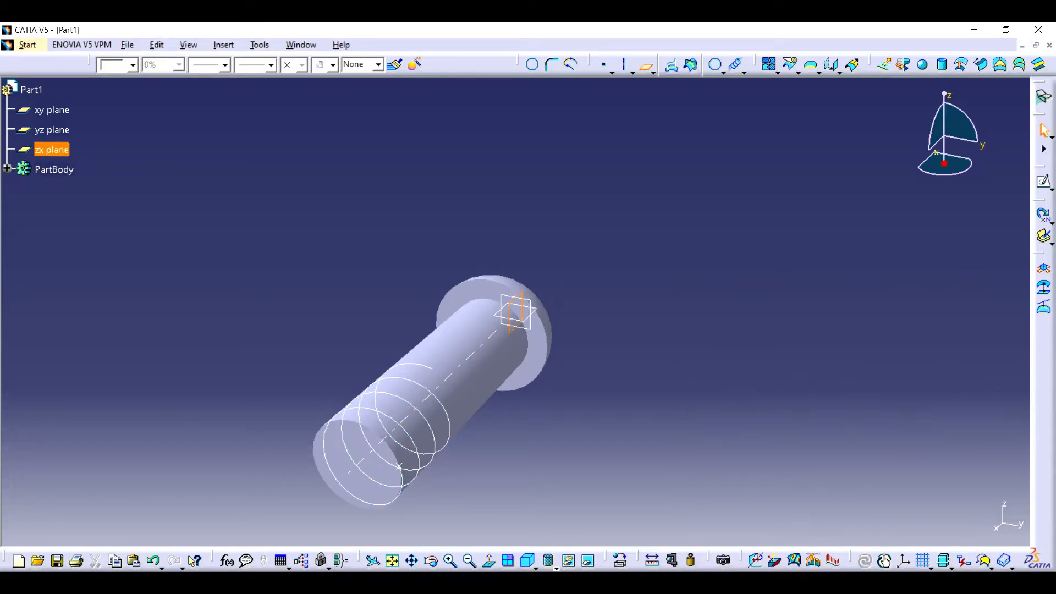
click(646, 66)
click(399, 467)
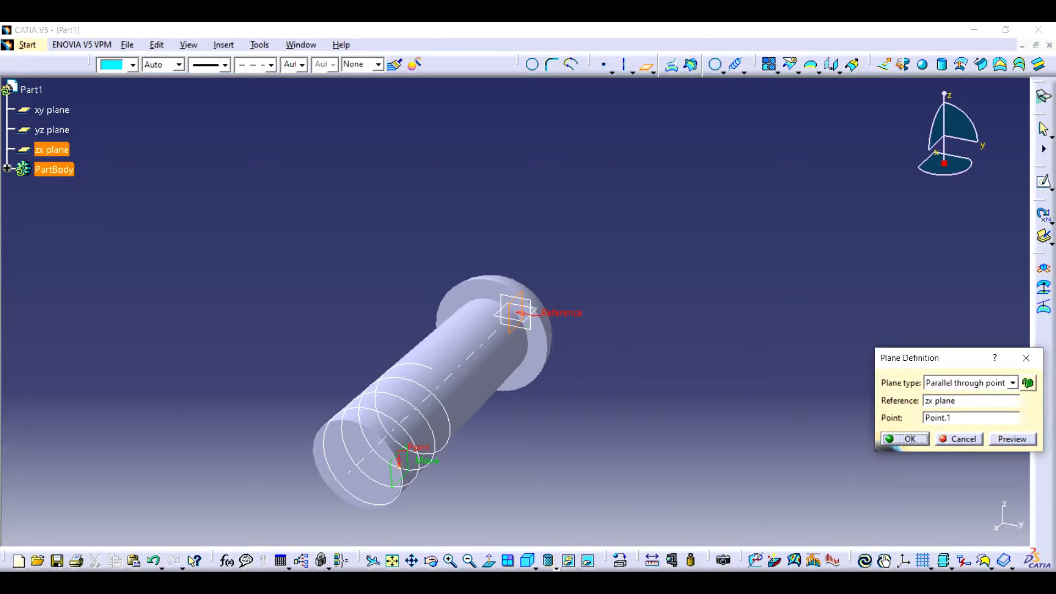
key(Return)
click(432, 561)
drag(413, 442, 390, 364)
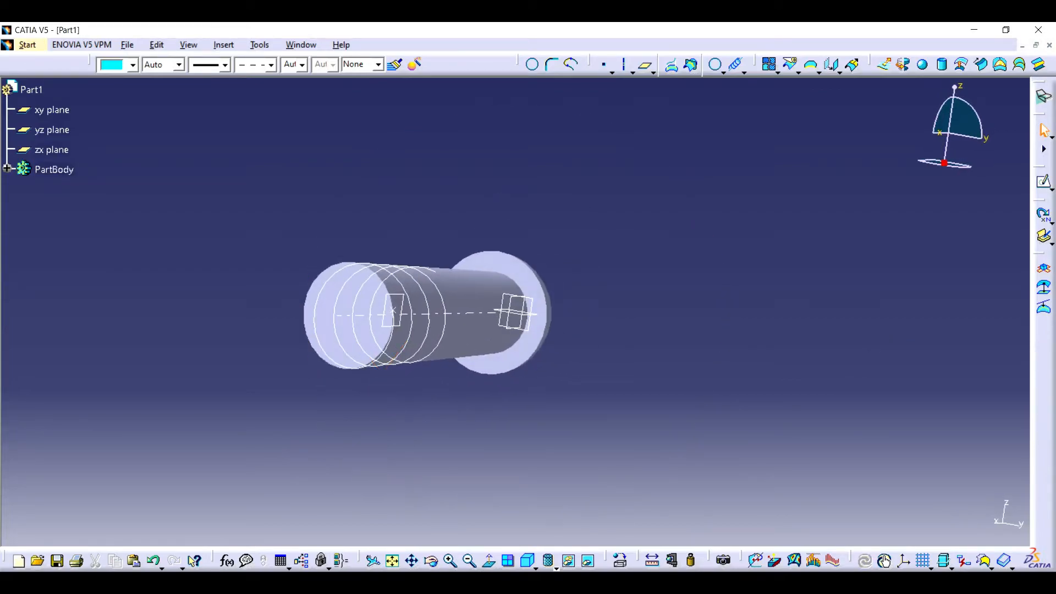
click(432, 562)
drag(673, 289, 584, 341)
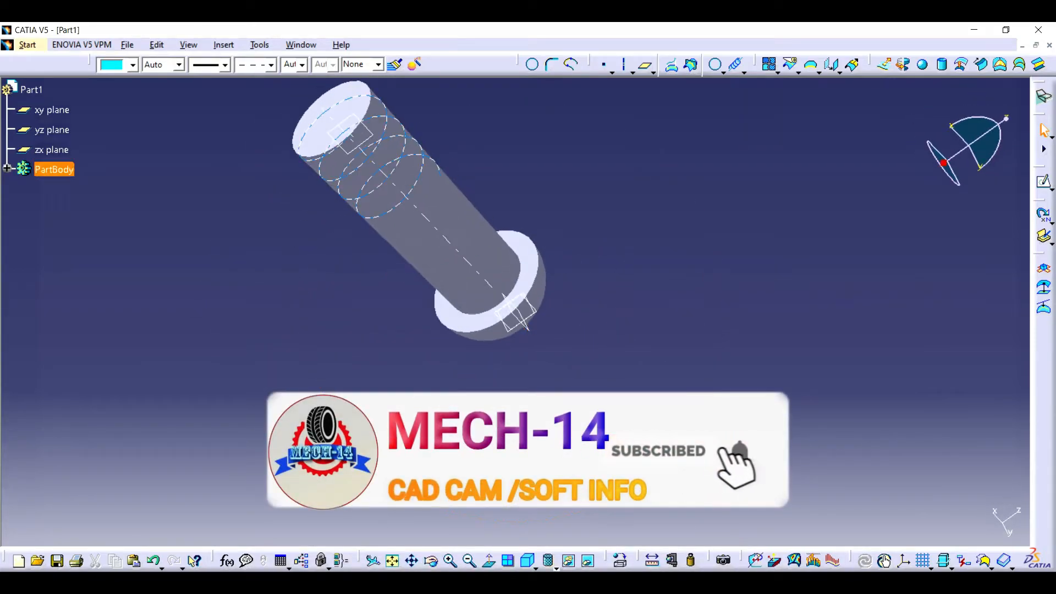
right_click(370, 133)
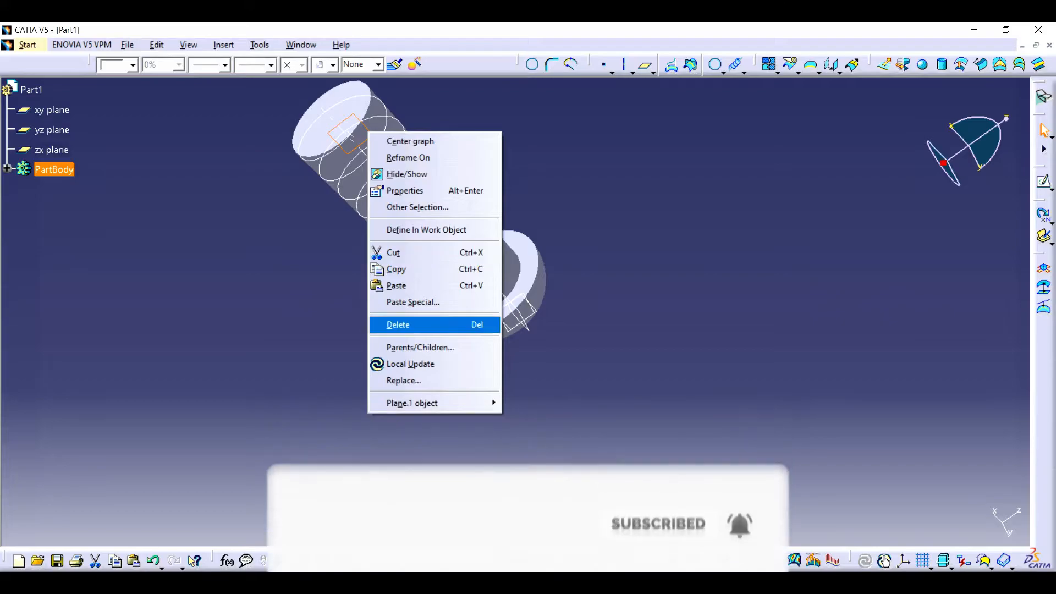
click(407, 324)
- Create a reference plane parallel to the xy plane through the point on the shaft's end edge
click(515, 320)
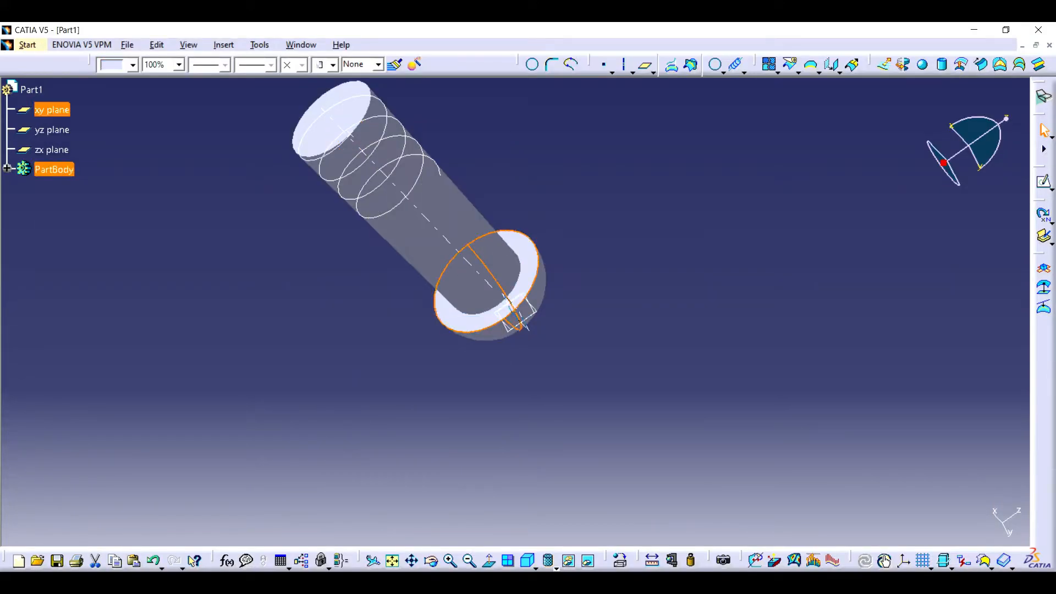
click(518, 316)
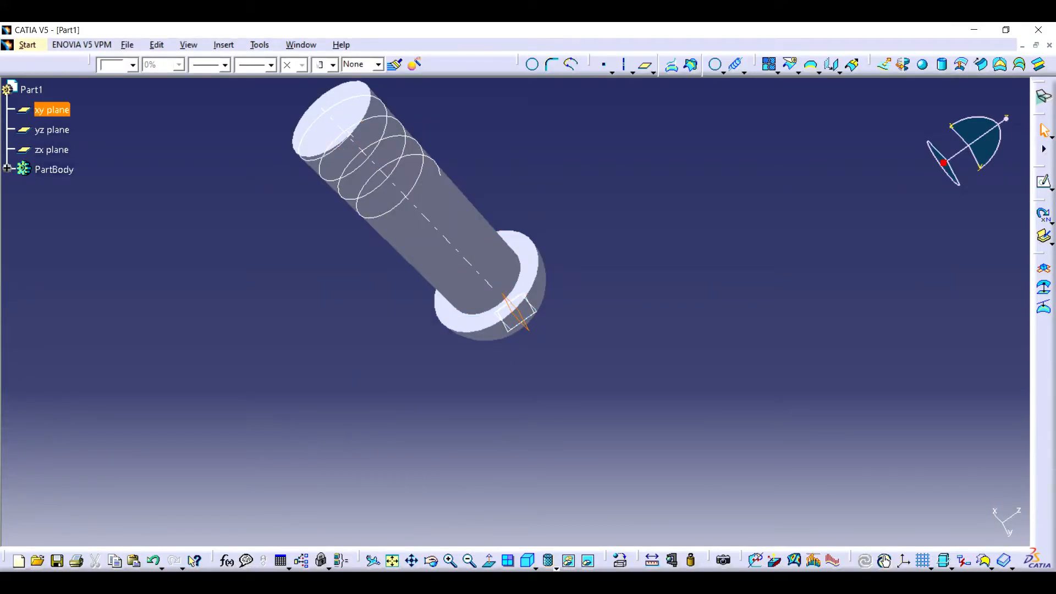
click(645, 66)
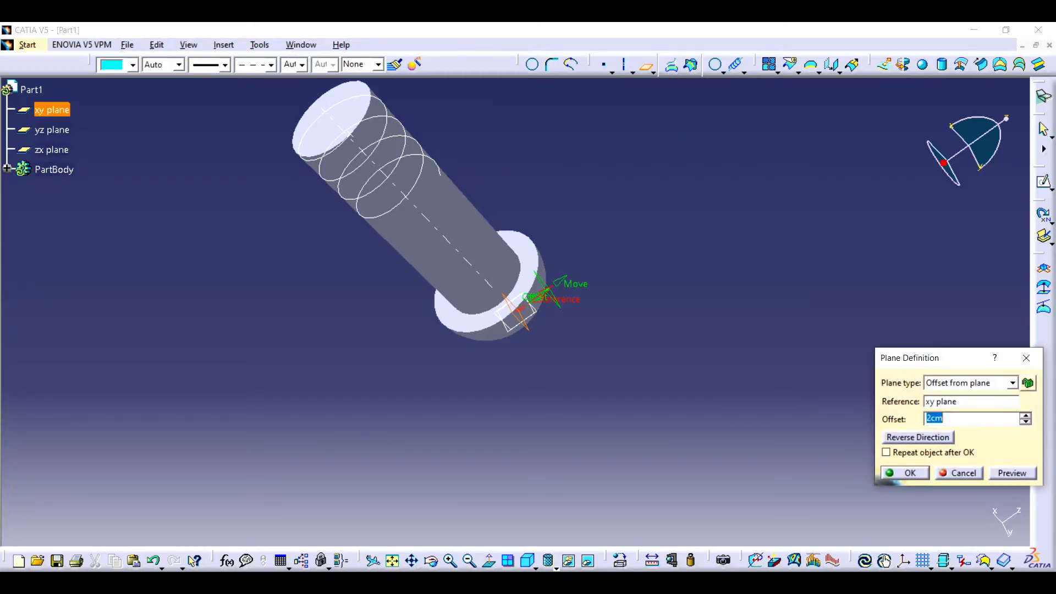
click(350, 134)
click(350, 134)
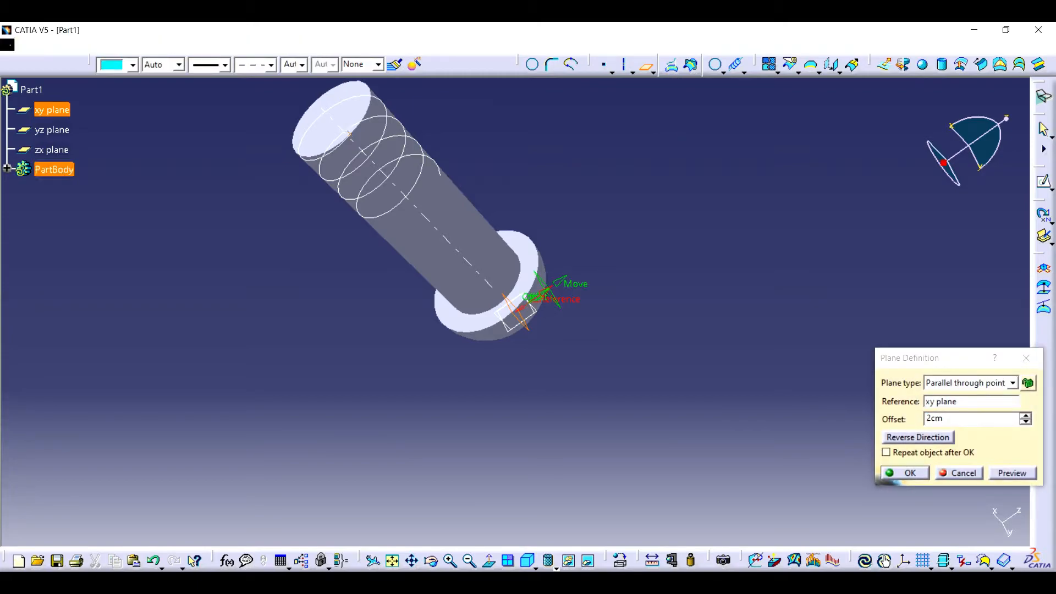
key(Return)
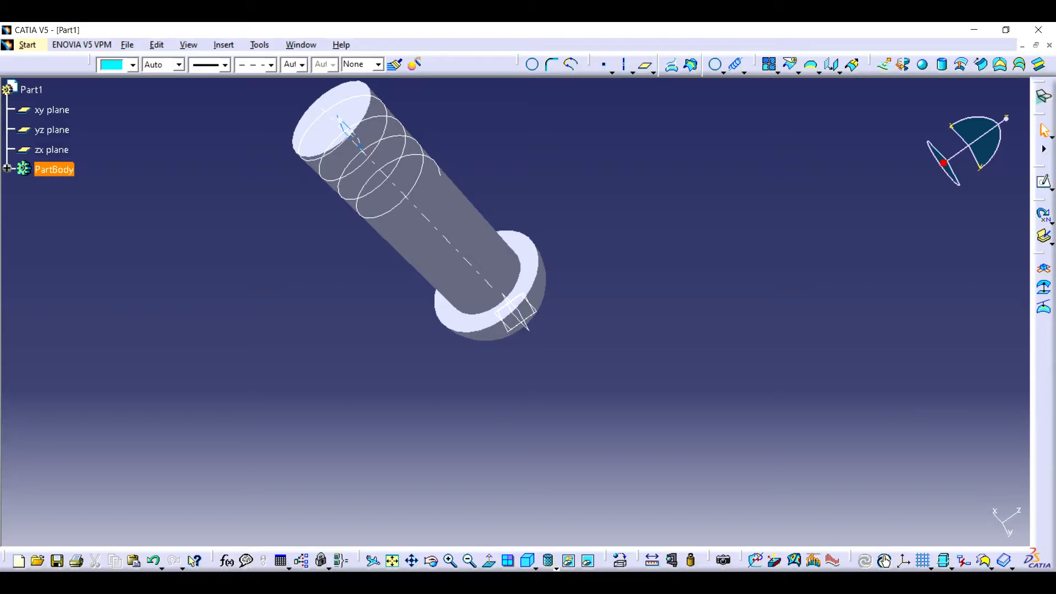
- Start a sketch on the new reference plane and draw a circle just above the shaft's free end
click(1044, 182)
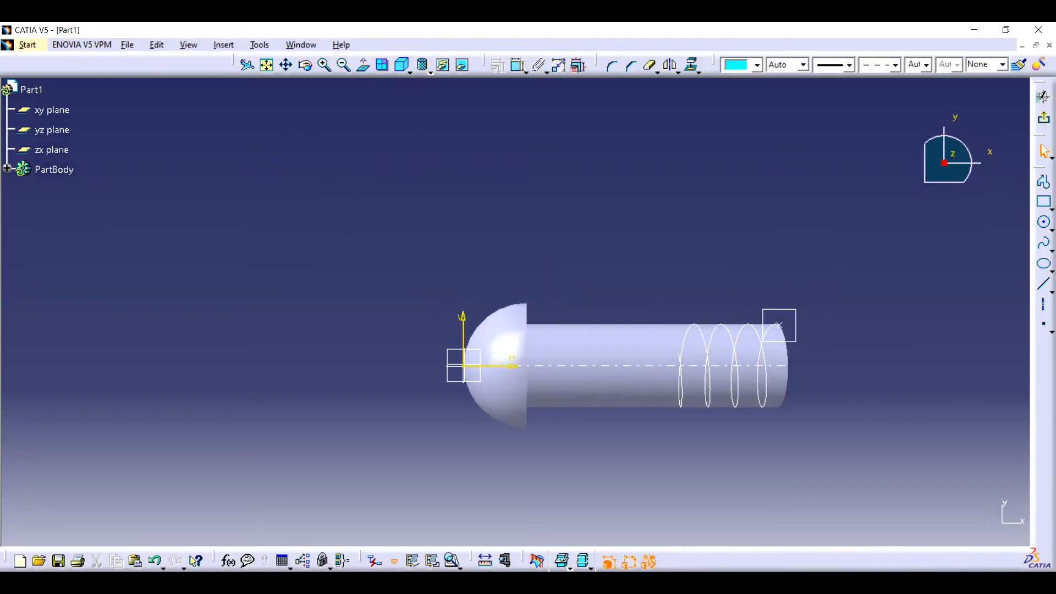
click(1044, 222)
click(806, 265)
click(827, 245)
click(806, 265)
click(779, 326)
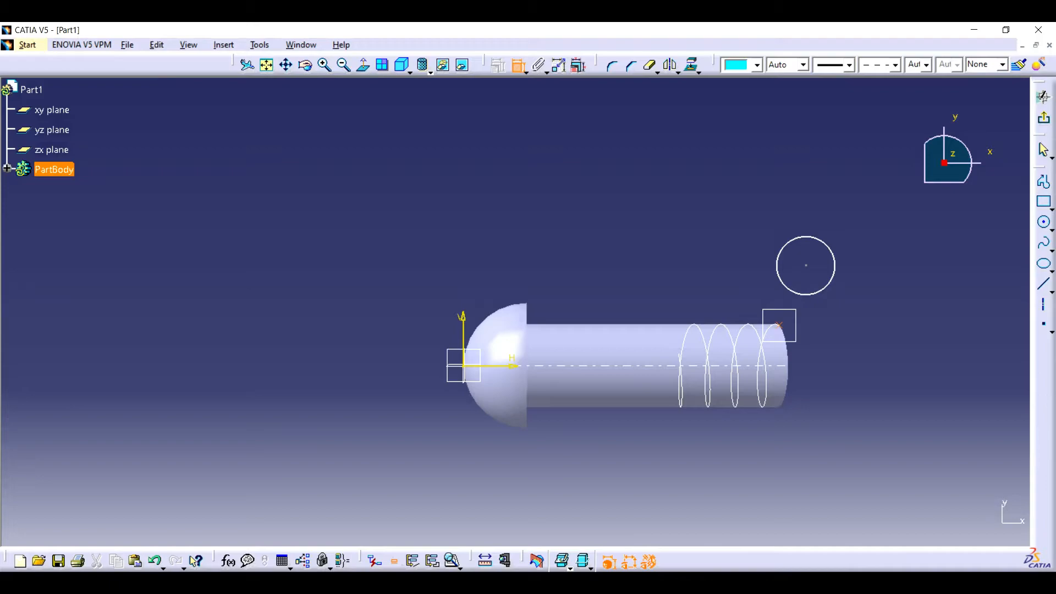
click(806, 266)
key(Escape)
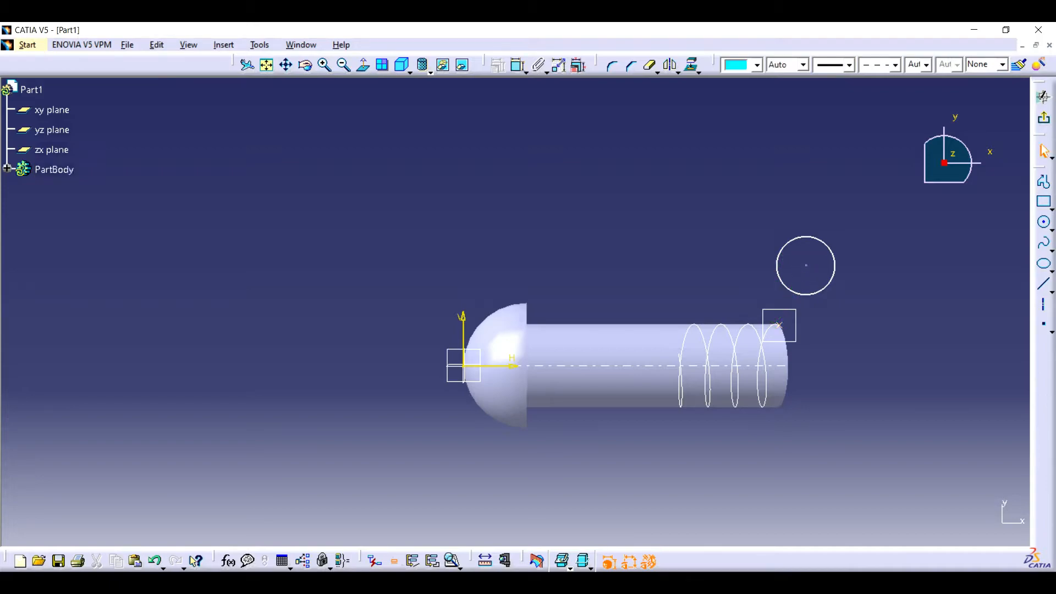
- Constrain the circle's centre to coincide with the helix start point on the shaft's end edge
click(779, 325)
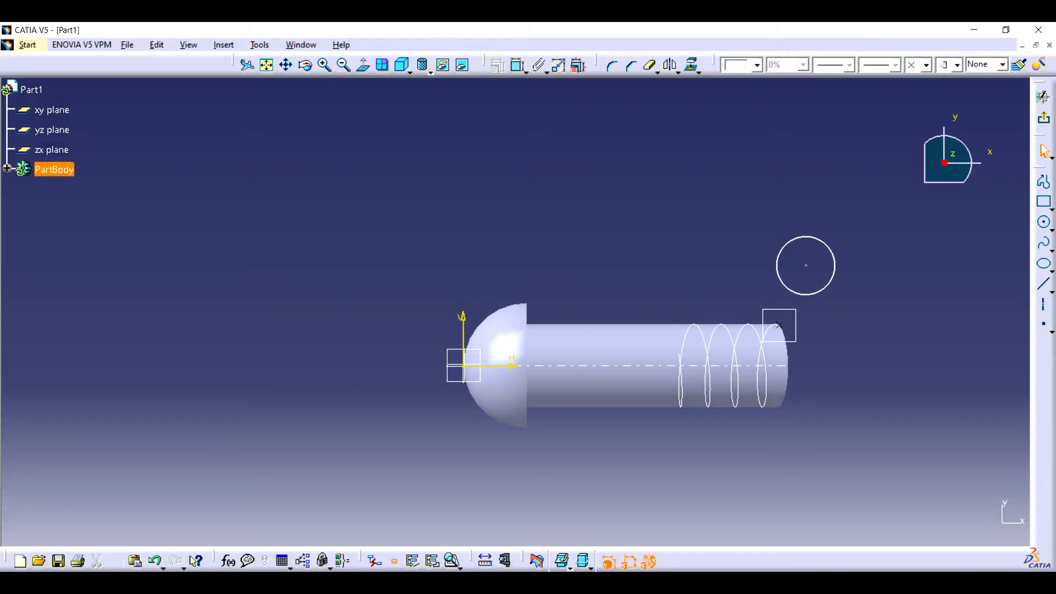
ctrl+click(806, 265)
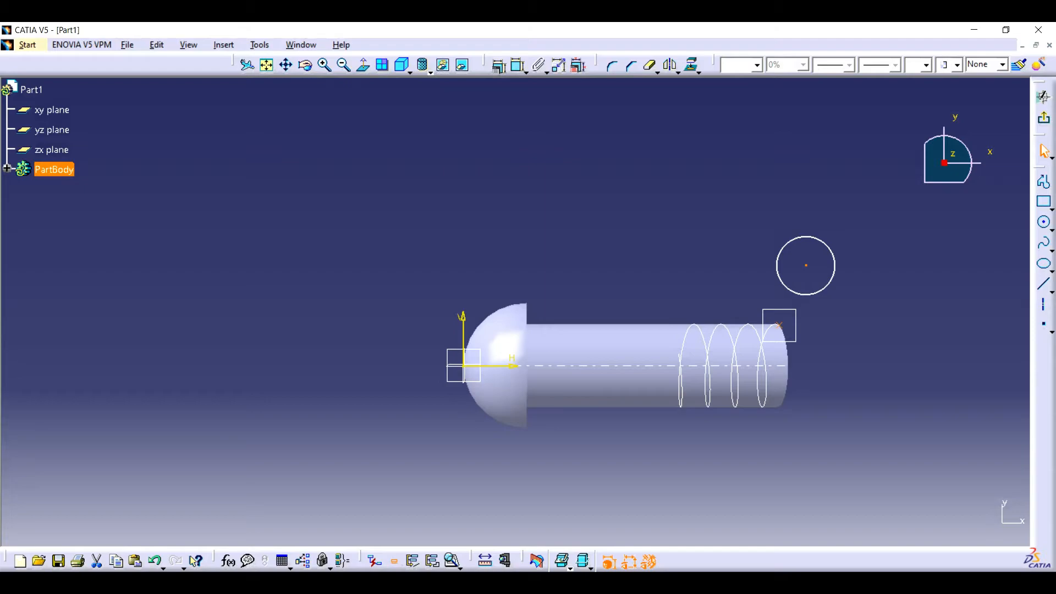
click(498, 65)
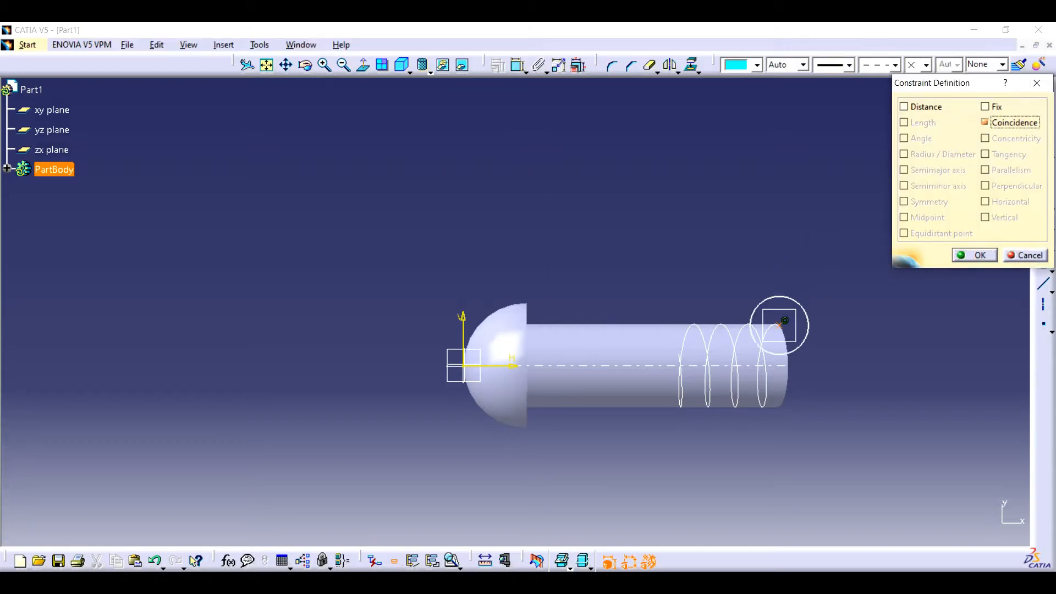
click(975, 255)
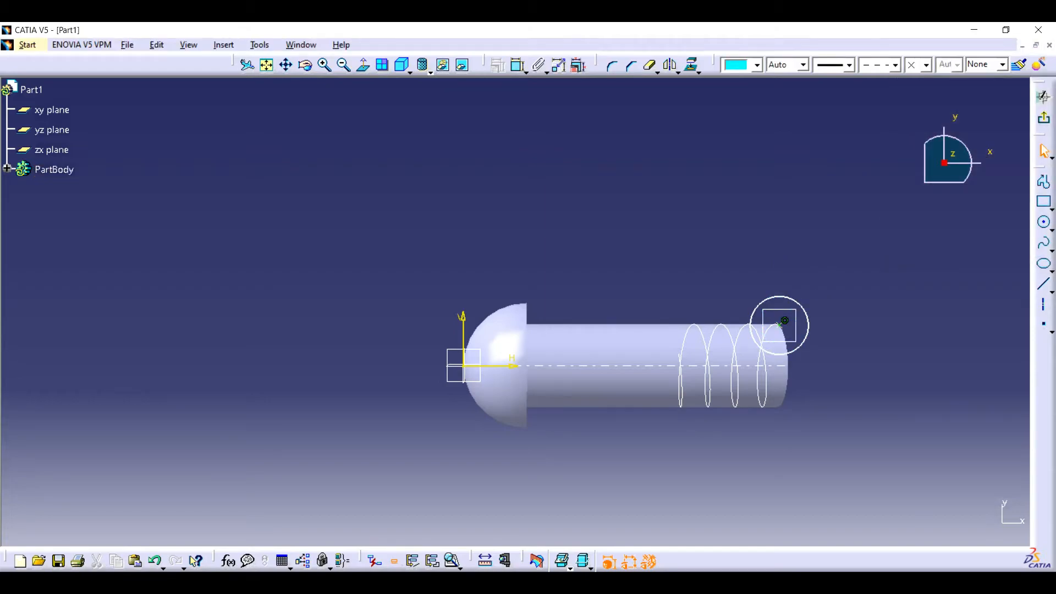
- Dimension the circle with a diameter of 0.8 cm and exit the sketch
click(519, 65)
click(787, 297)
click(519, 65)
double_click(785, 321)
text(0.8)
key(Return)
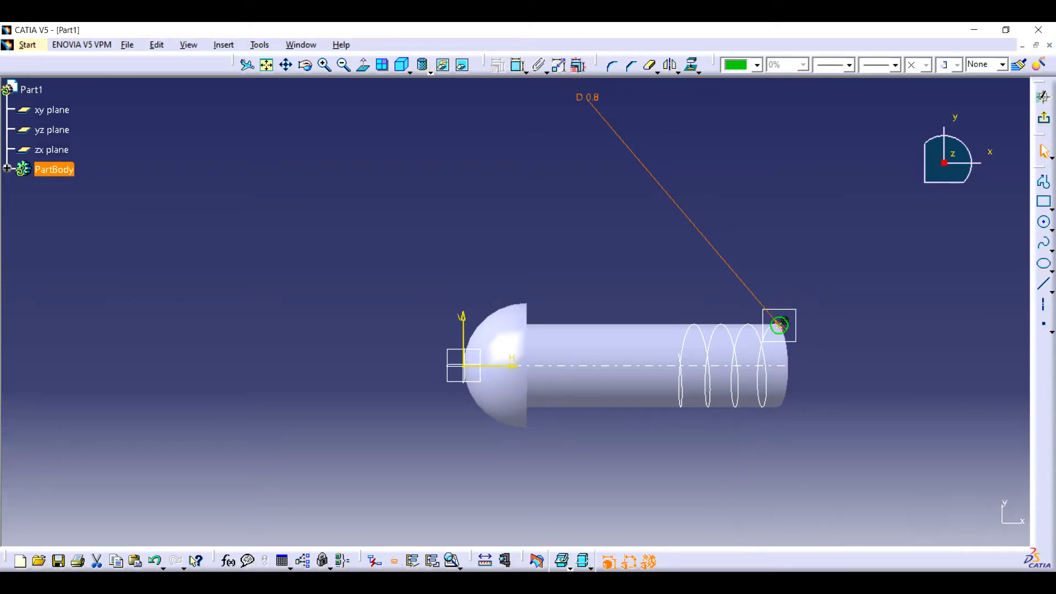
click(1044, 97)
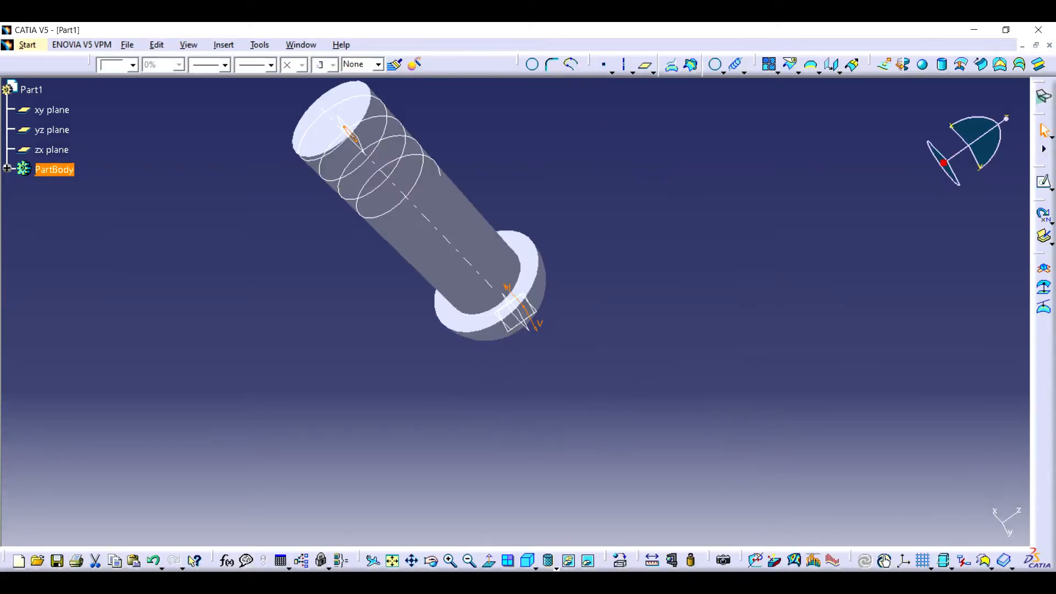
- Switch to the Part Design workbench and cut a Slot with the circle sketch along the helix, keeping the profile angle
click(28, 45)
mouse_move(67, 78)
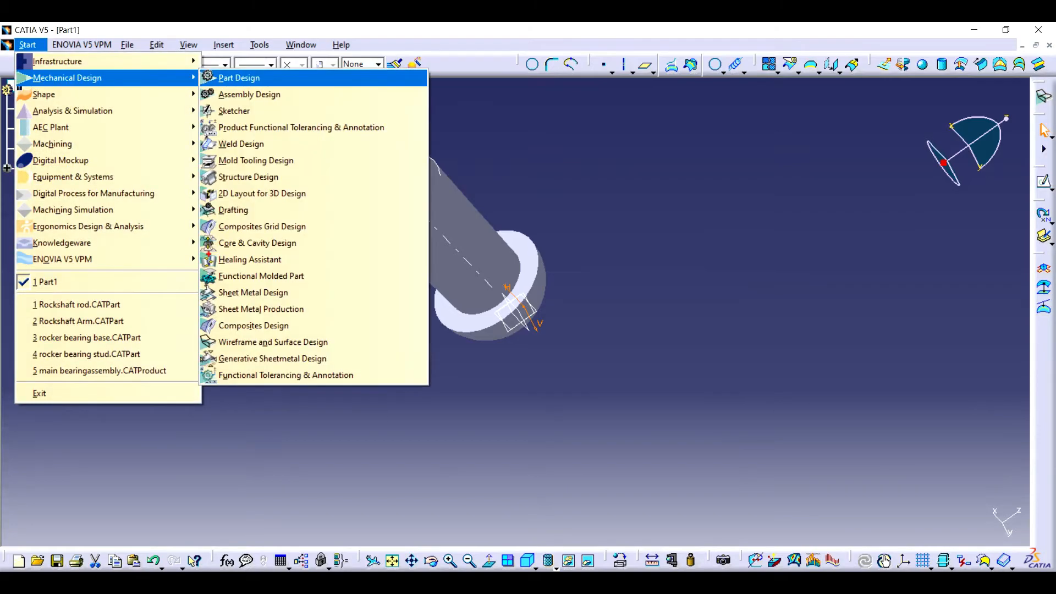
click(239, 77)
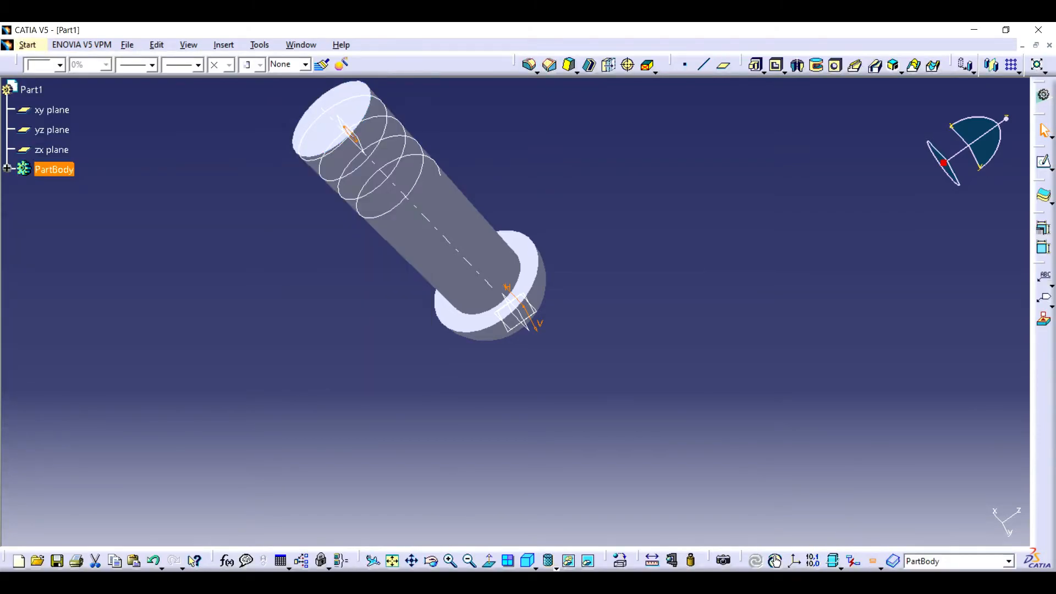
click(356, 129)
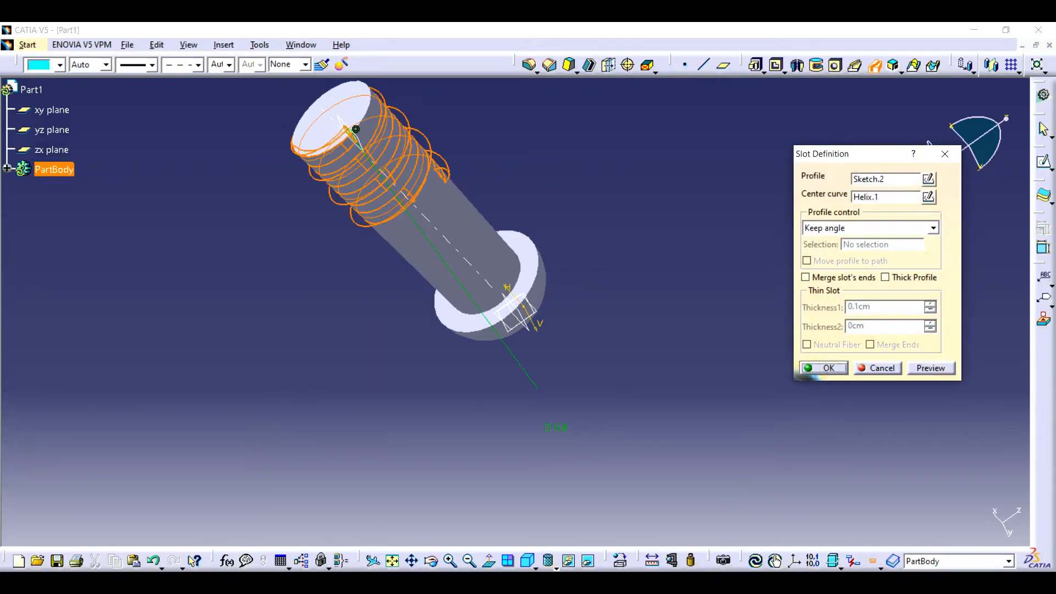
click(824, 369)
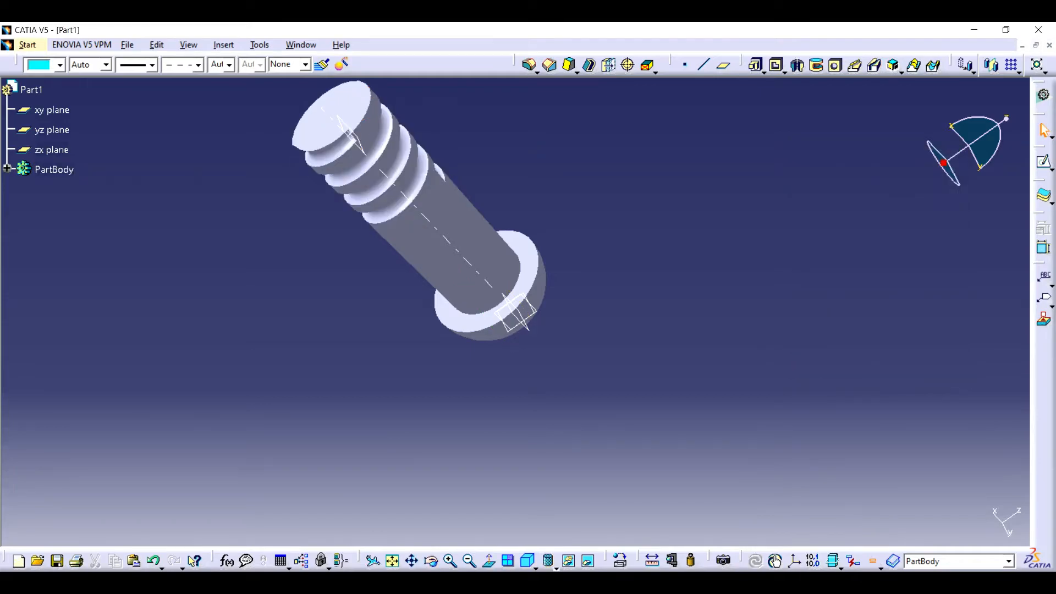
- Hide the xy, yz and zx planes
click(52, 150)
ctrl+click(52, 130)
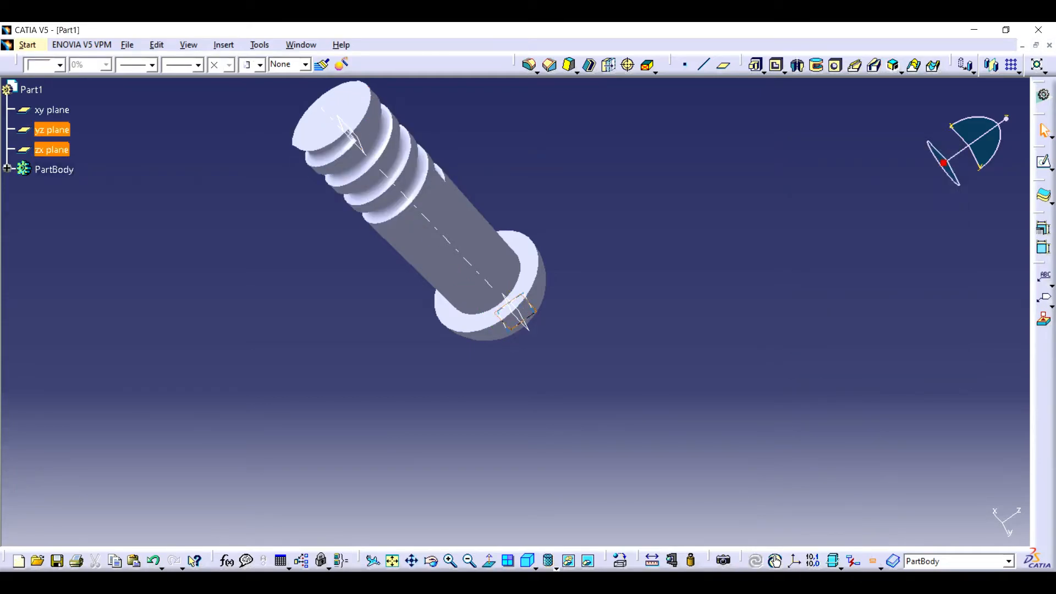
ctrl+click(52, 110)
right_click(53, 111)
click(91, 148)
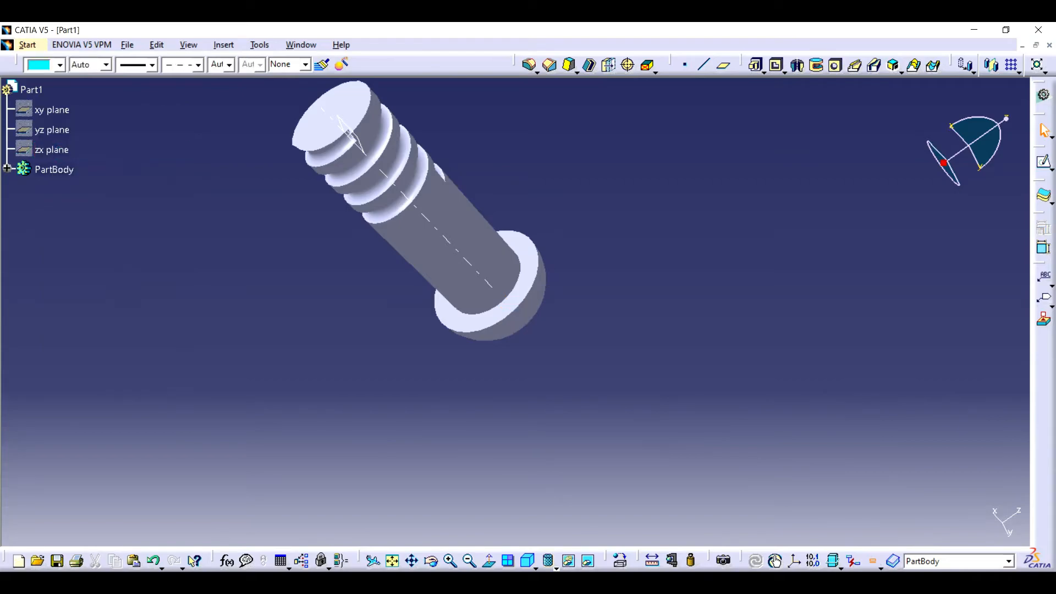
- Hide the axis, the edge point, the helix and the reference plane used for the slot profile
click(7, 169)
click(64, 310)
ctrl+click(60, 250)
right_click(59, 249)
click(98, 291)
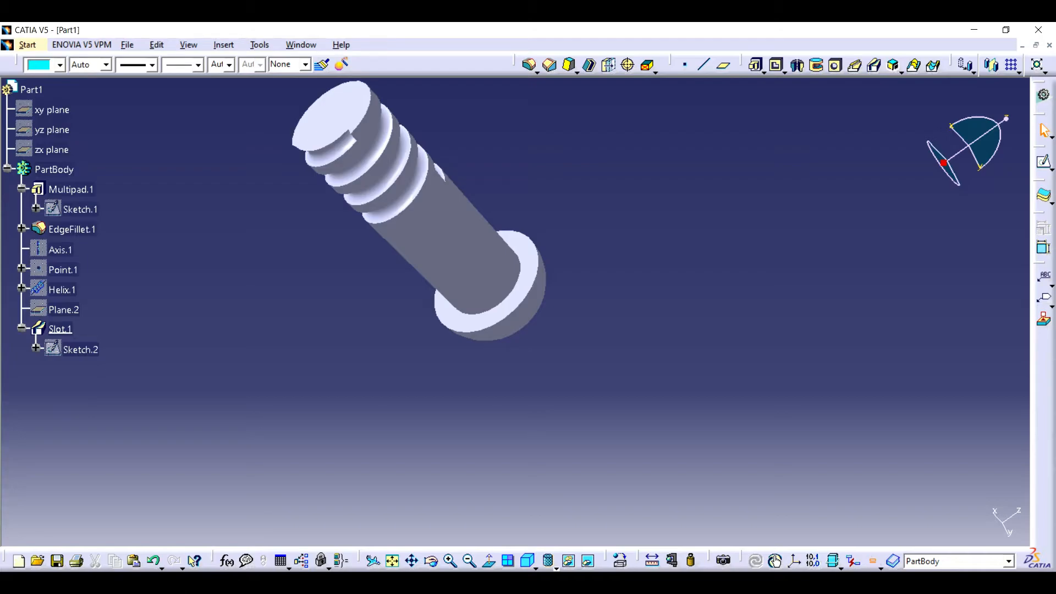
- Save the part as Rockshaft Short Rod in the twin engine folder
click(57, 561)
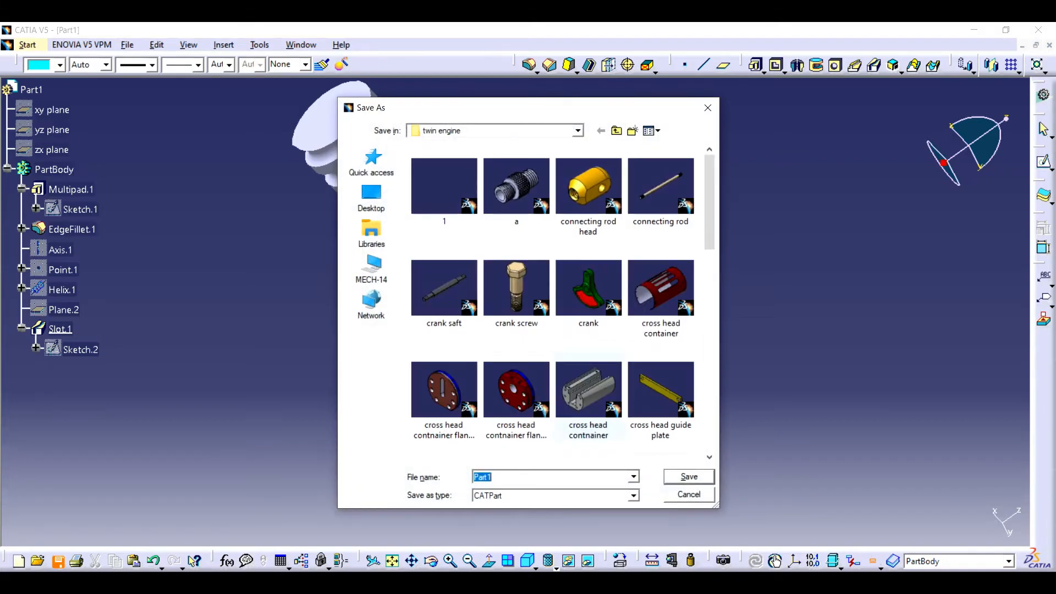
text(Rockshaft Short Rod)
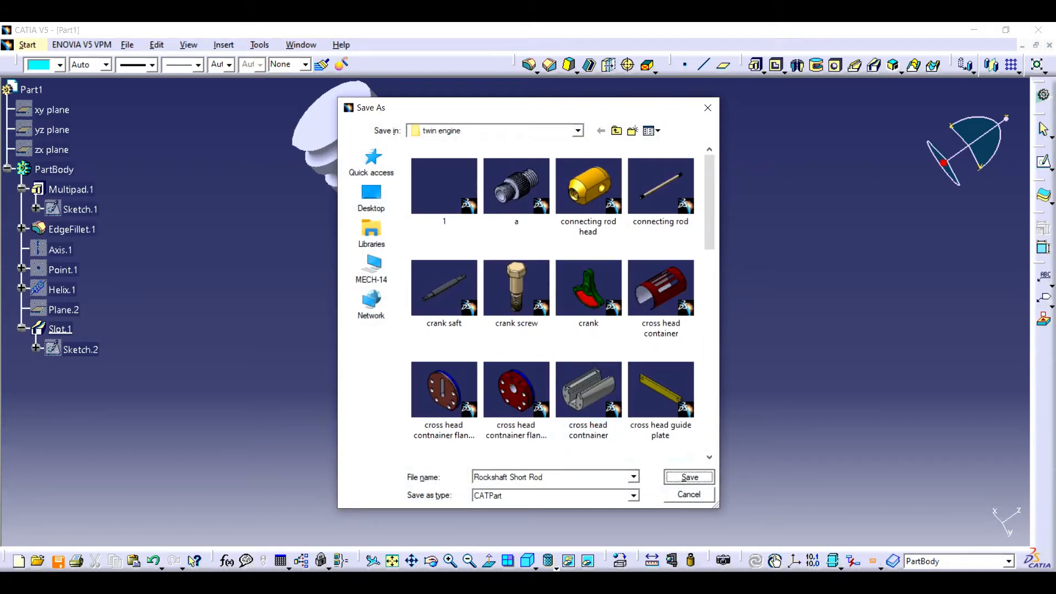
key(Return)
click(859, 572)
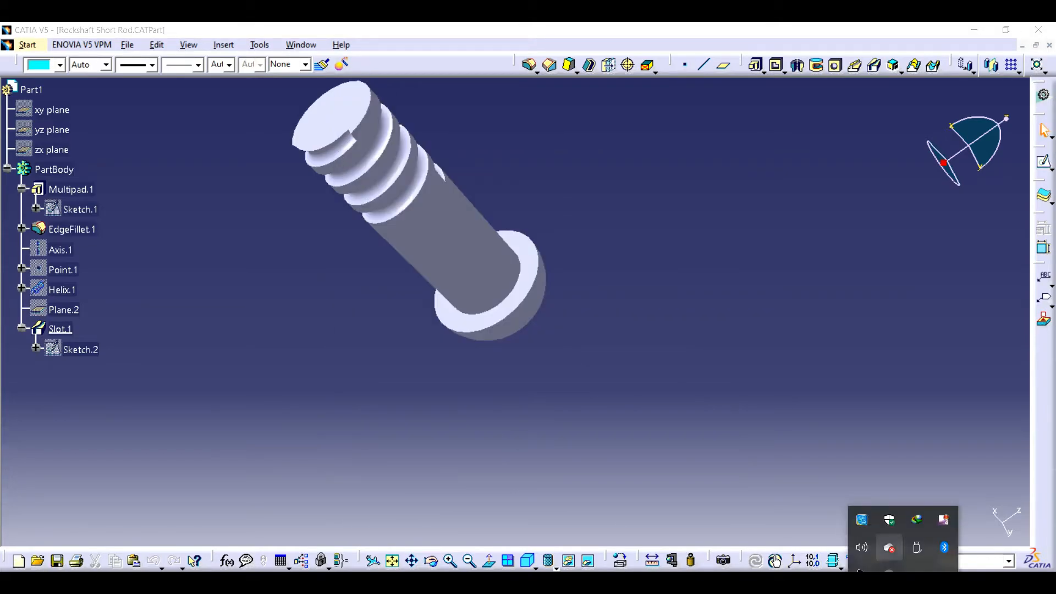
right_click(944, 520)
click(737, 460)
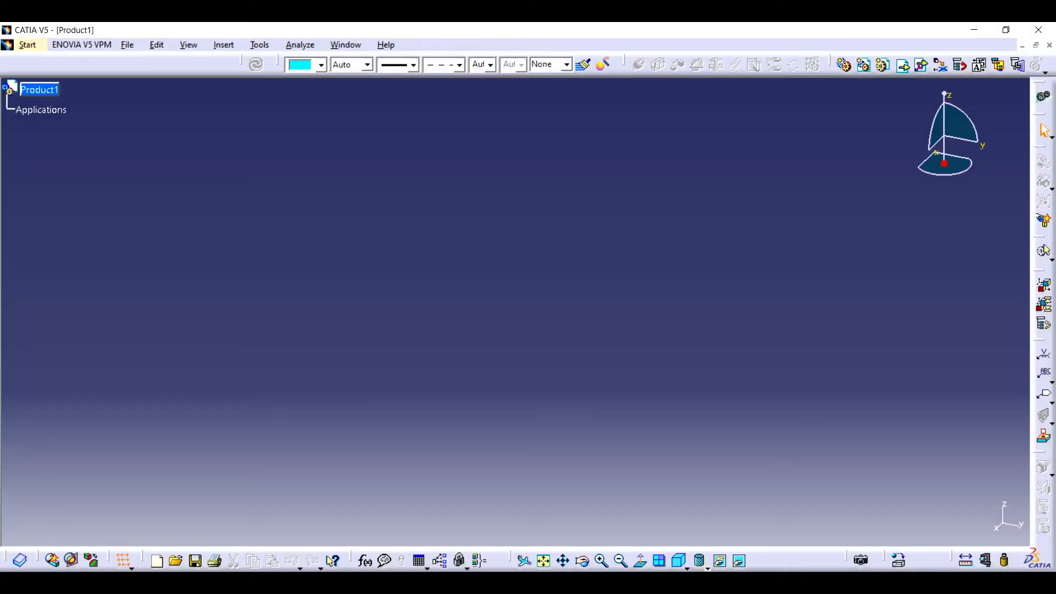
- Insert the existing parts Rockshaft Arm, Rockshaft rod and Rockshaft Short Rod into Product1
click(902, 65)
click(39, 90)
scroll(587, 355, down, 15)
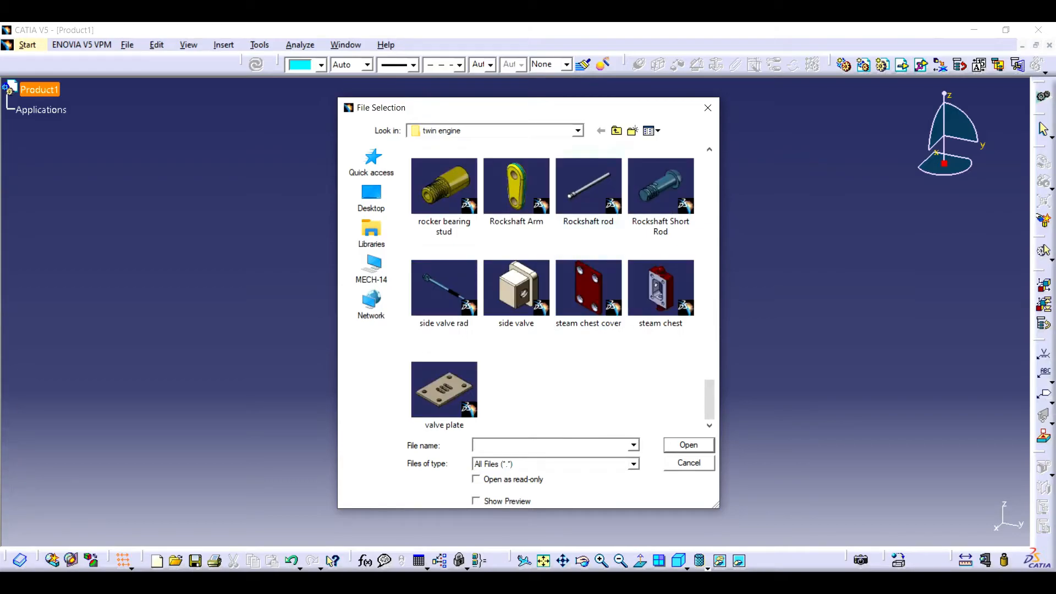
click(589, 190)
click(516, 190)
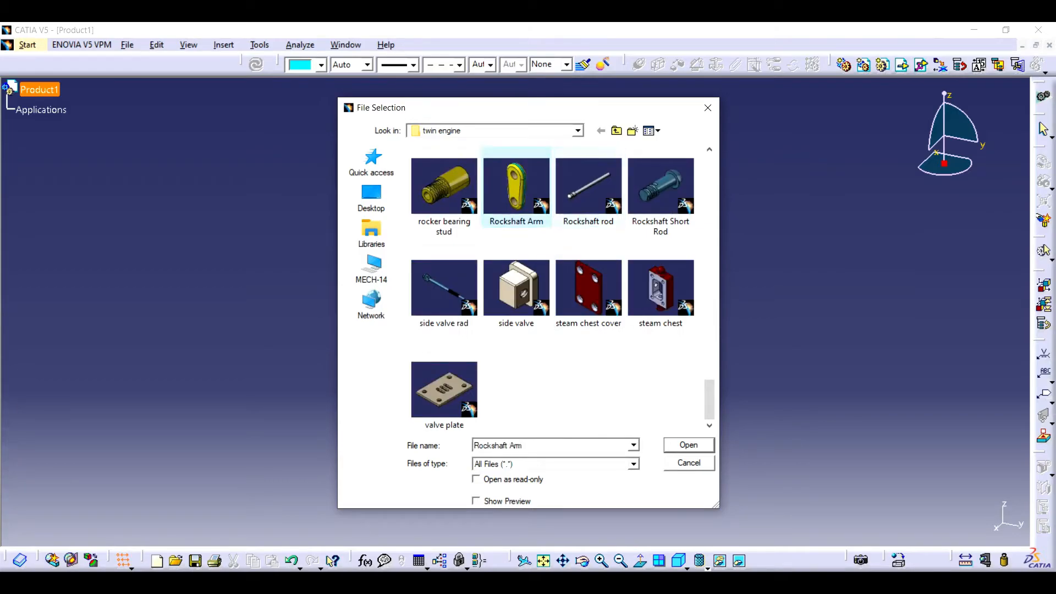
ctrl+click(589, 190)
ctrl+click(660, 189)
key(Tab)
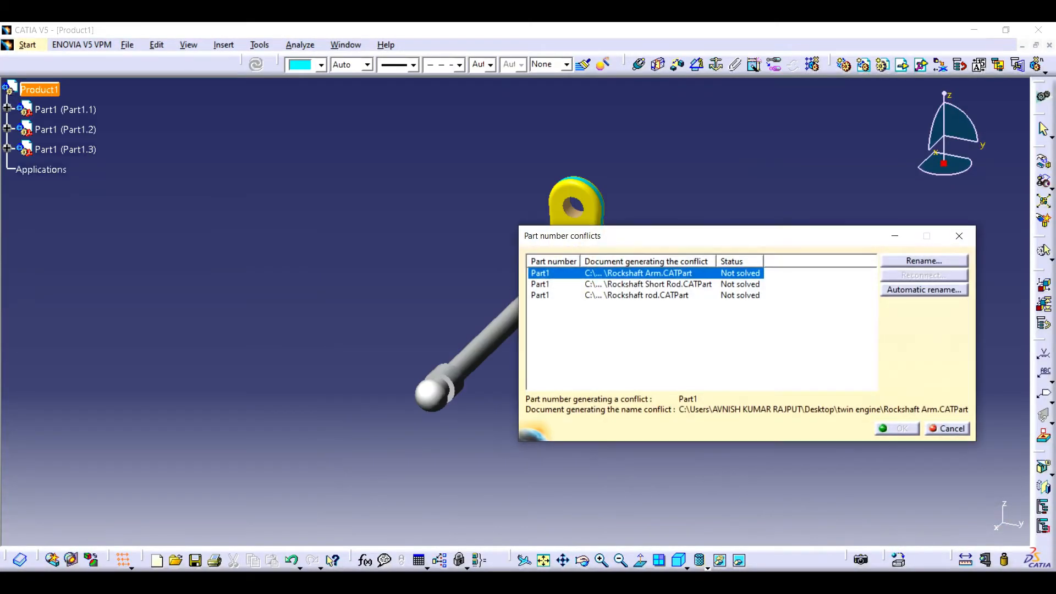
- Resolve the part number conflicts by renaming Rockshaft Arm to zxc and Rockshaft rod to ccc, keeping Part1 for Rockshaft Short Rod
click(925, 261)
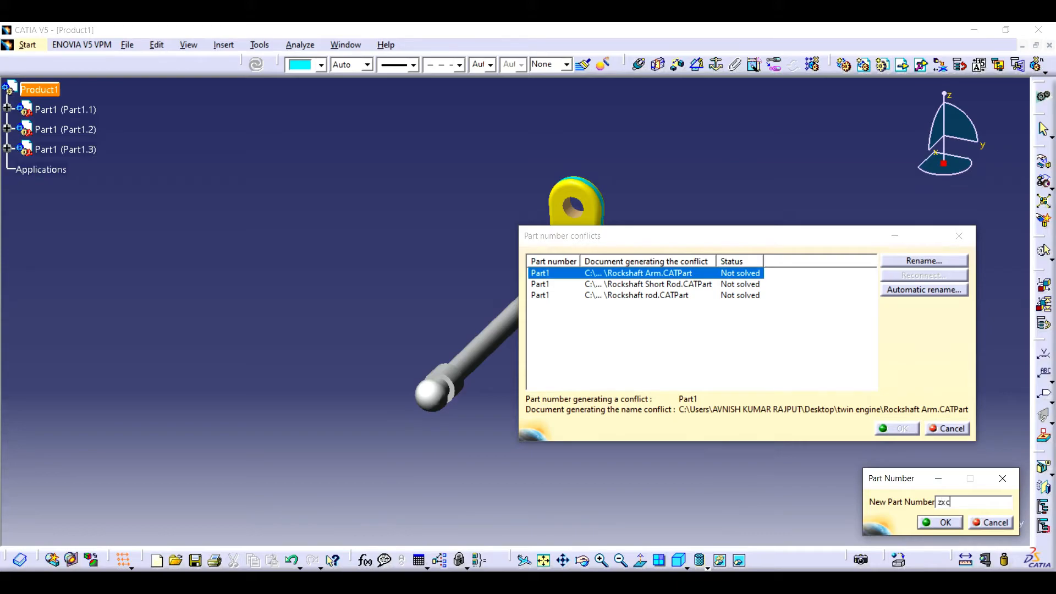
key(Return)
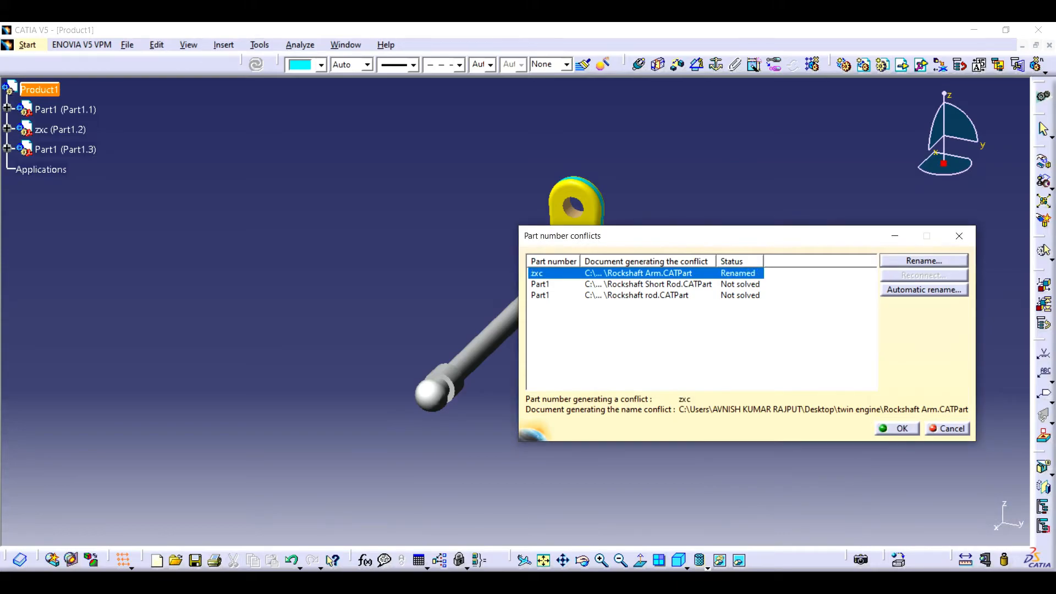
click(897, 429)
text(ccc)
key(Return)
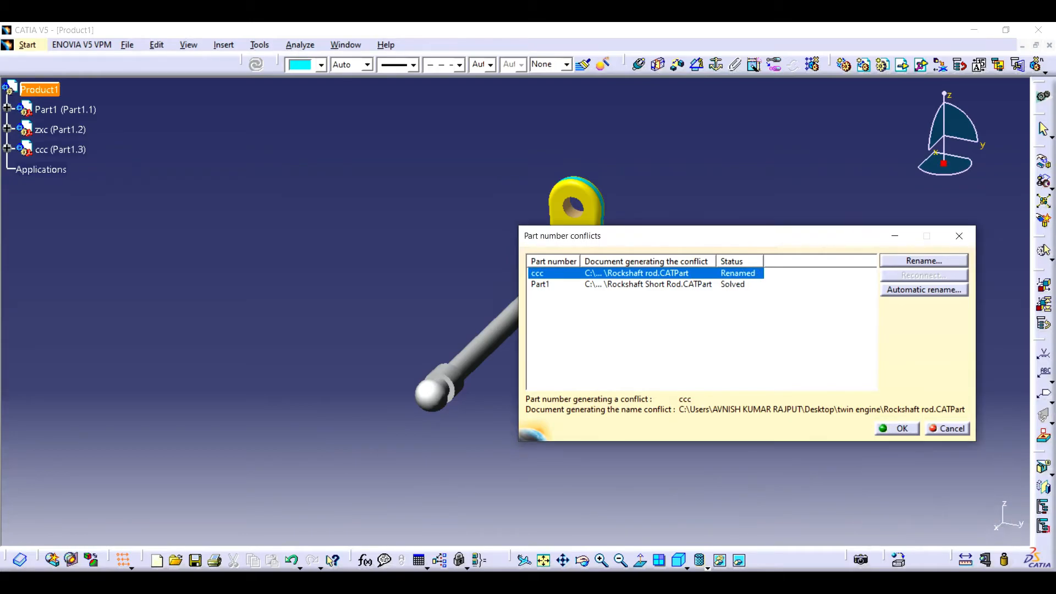
key(Return)
- Move the long rod and the threaded short rod clear of the arm with the compass, and return the compass to its default place
drag(944, 163, 405, 422)
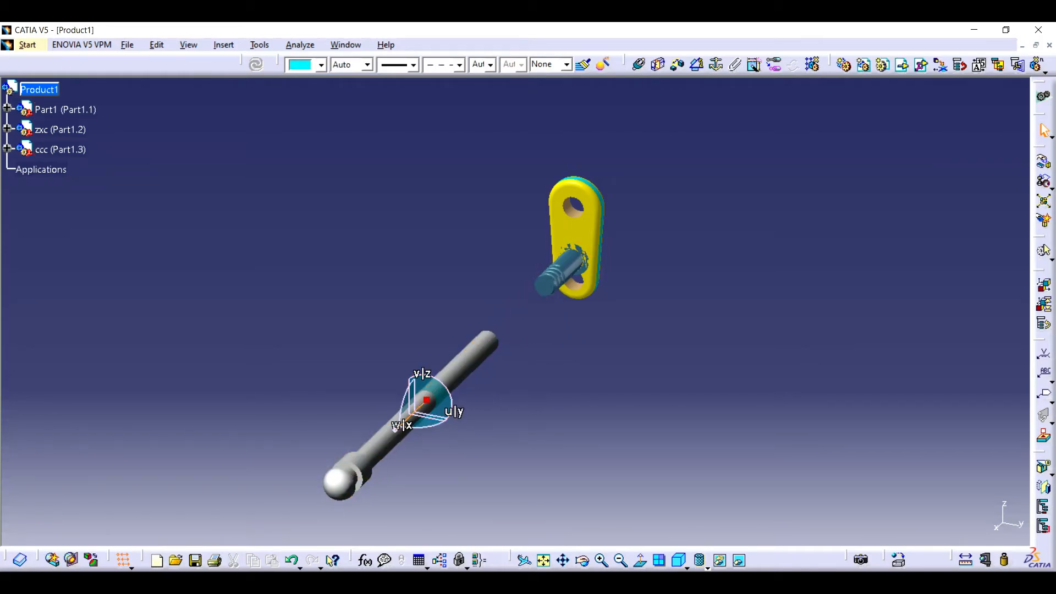
drag(395, 429, 531, 299)
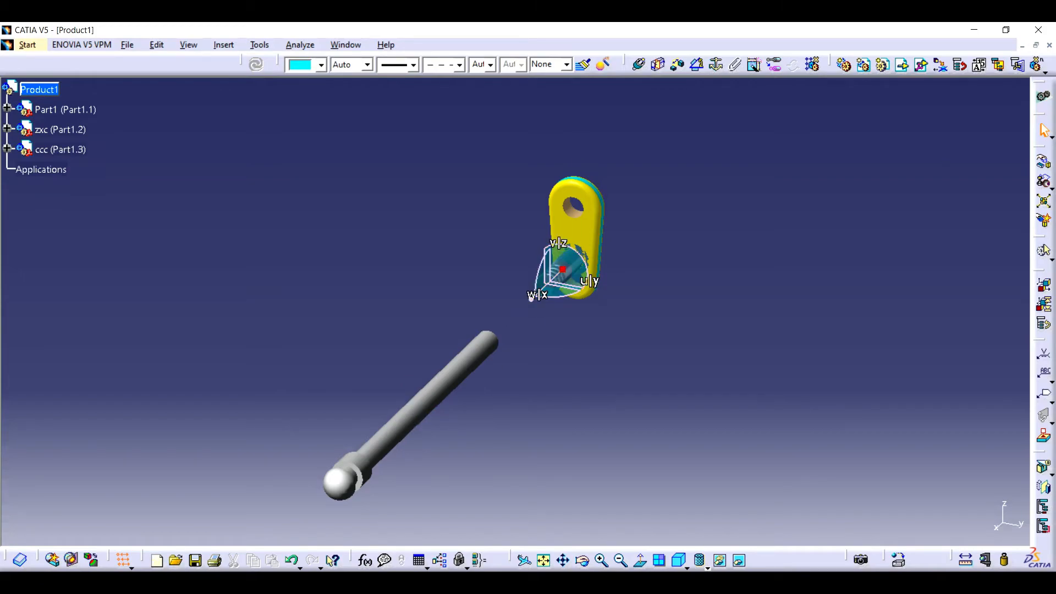
click(531, 299)
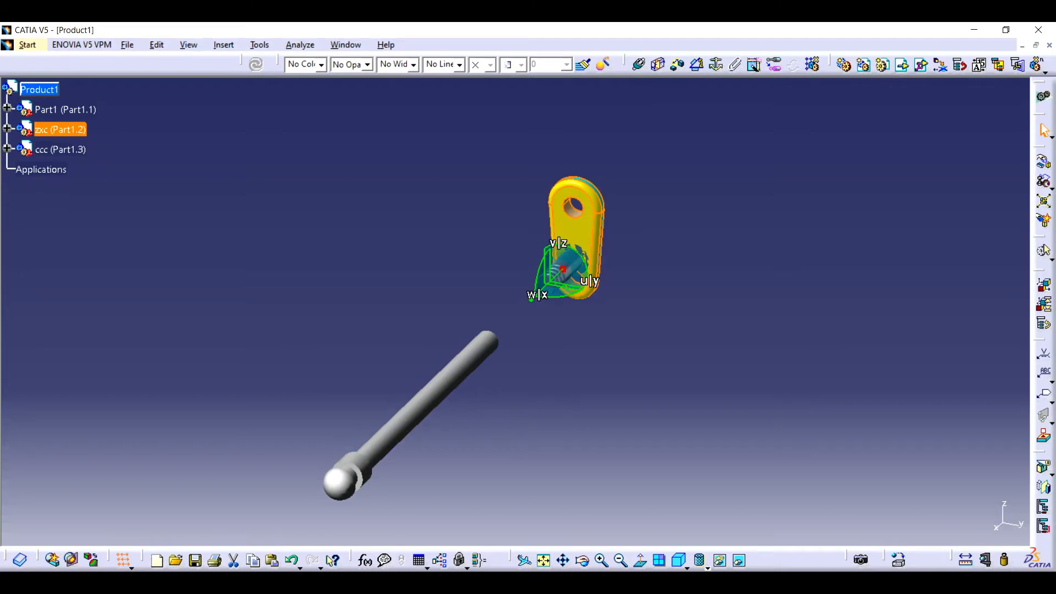
click(59, 149)
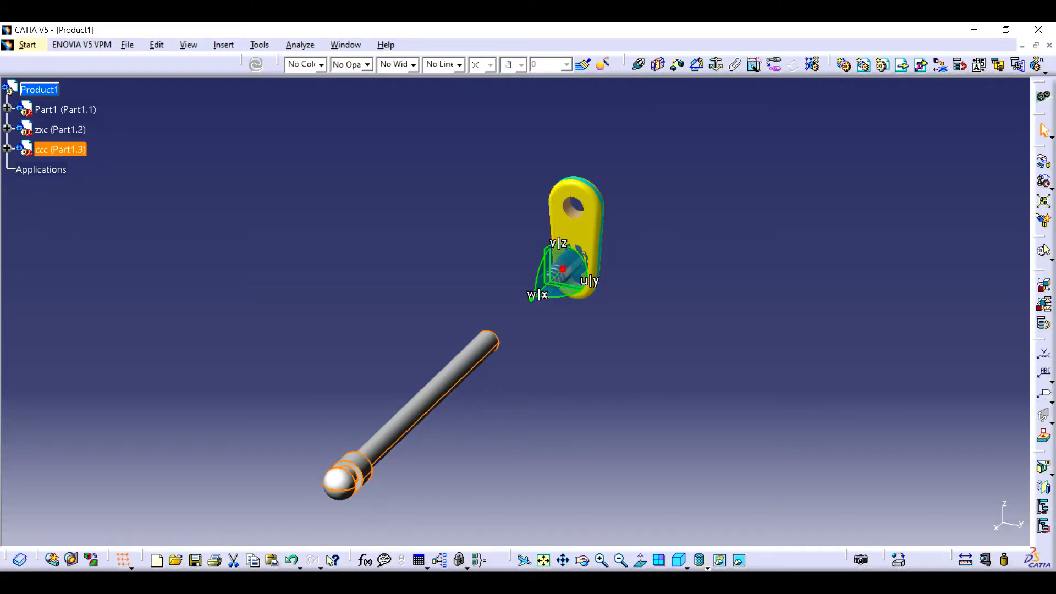
click(65, 109)
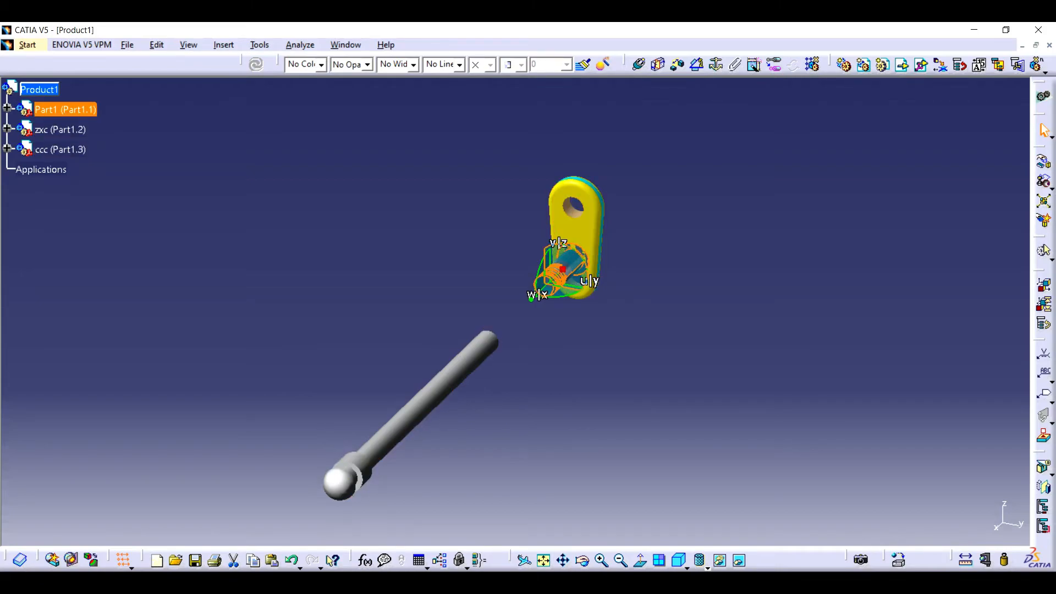
drag(531, 299, 913, 193)
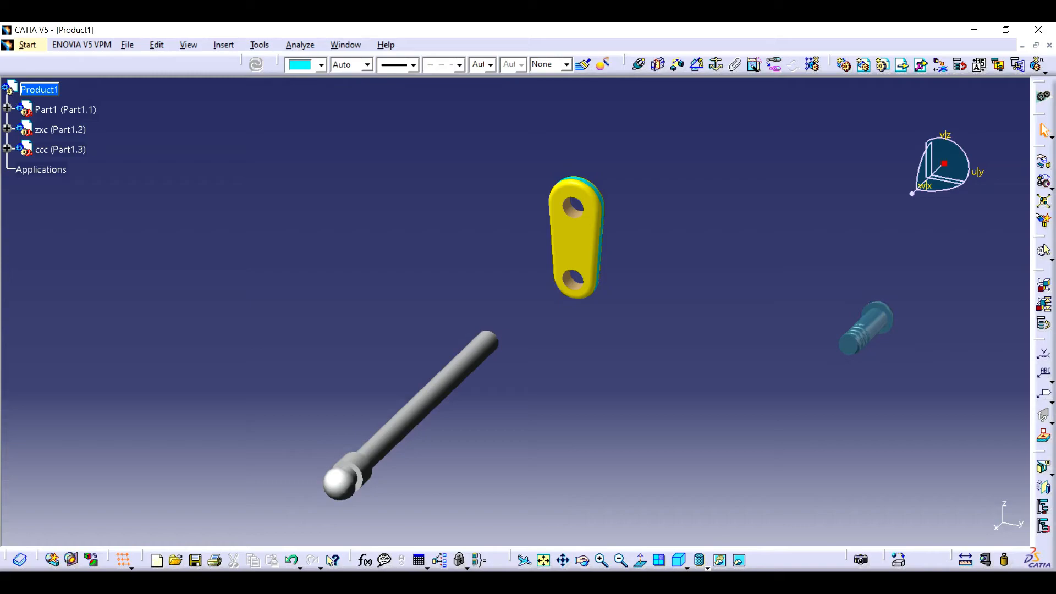
- Make the long rod's axis coincident with the axis of the arm's upper hole and update the assembly
click(638, 64)
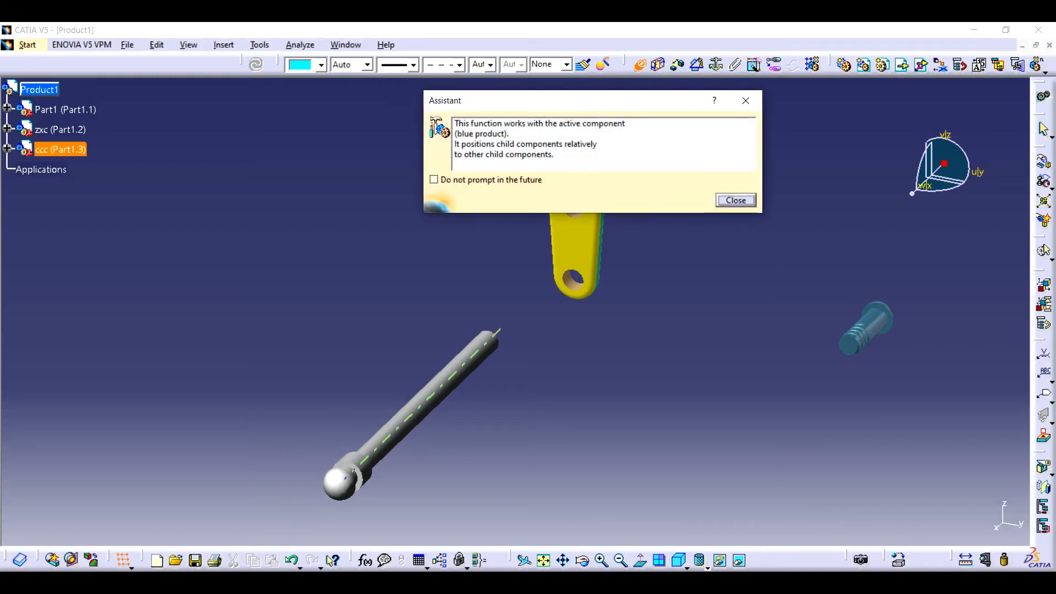
click(736, 201)
click(578, 203)
click(256, 65)
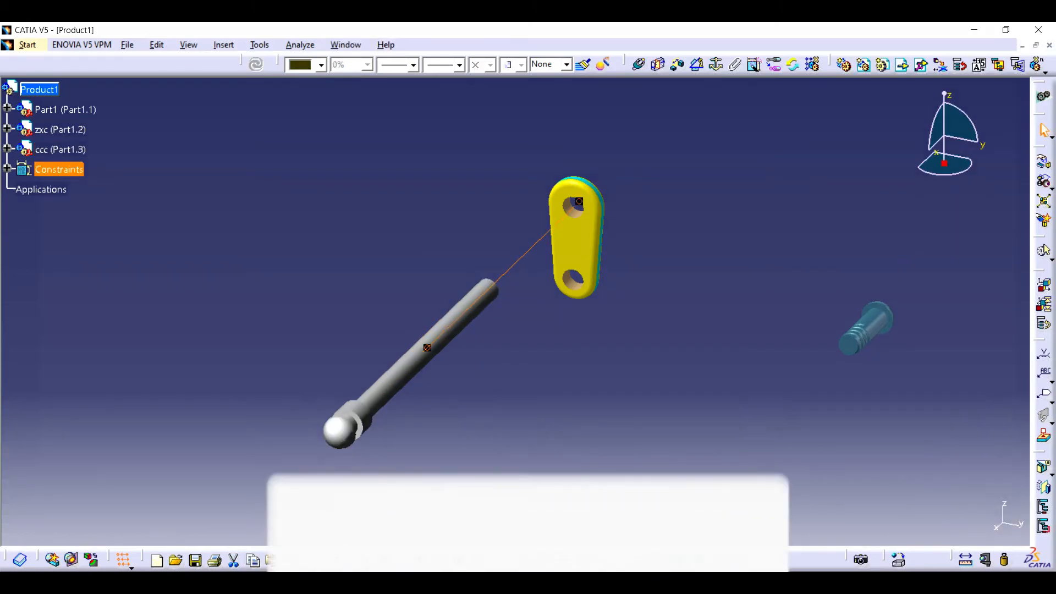
- Add a 0 offset constraint between the arm's flat face and the flat ring face behind the long rod's ball end, and update
ctrl+middle_drag(515, 330, 515, 267)
click(610, 204)
click(677, 65)
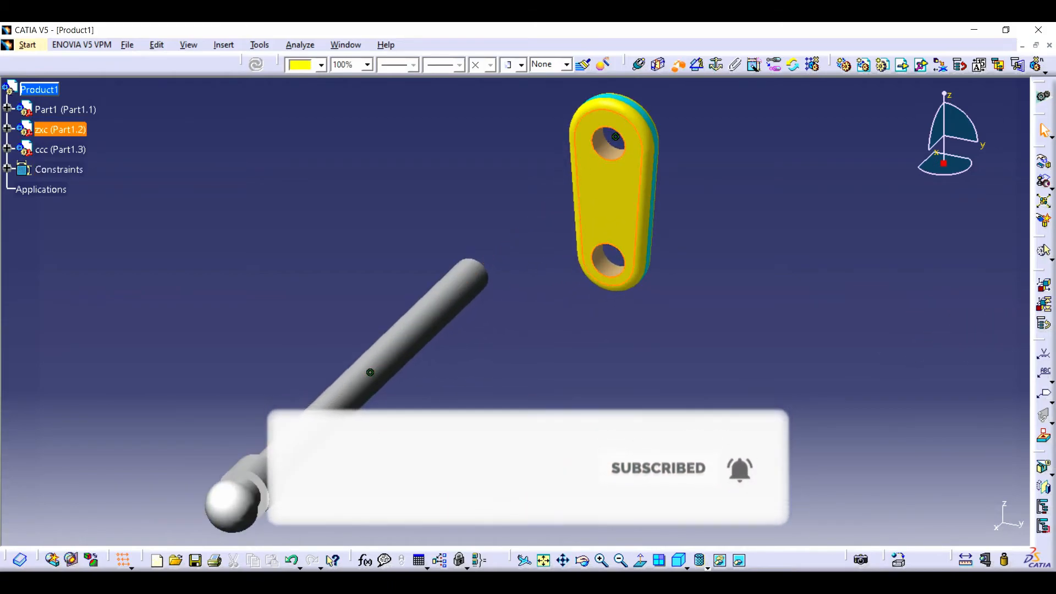
middle_drag(370, 372, 526, 225)
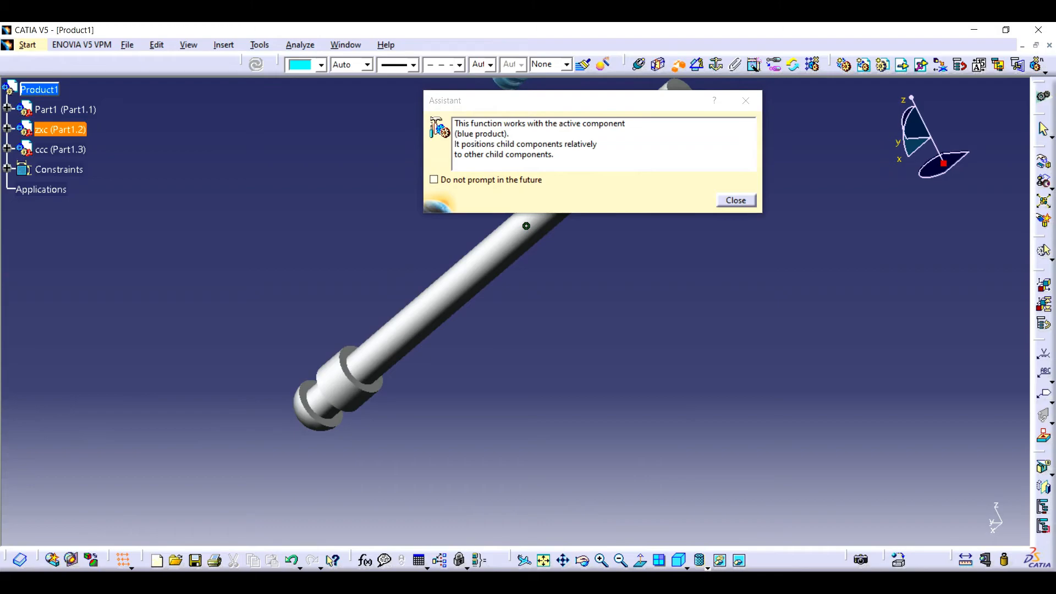
click(333, 421)
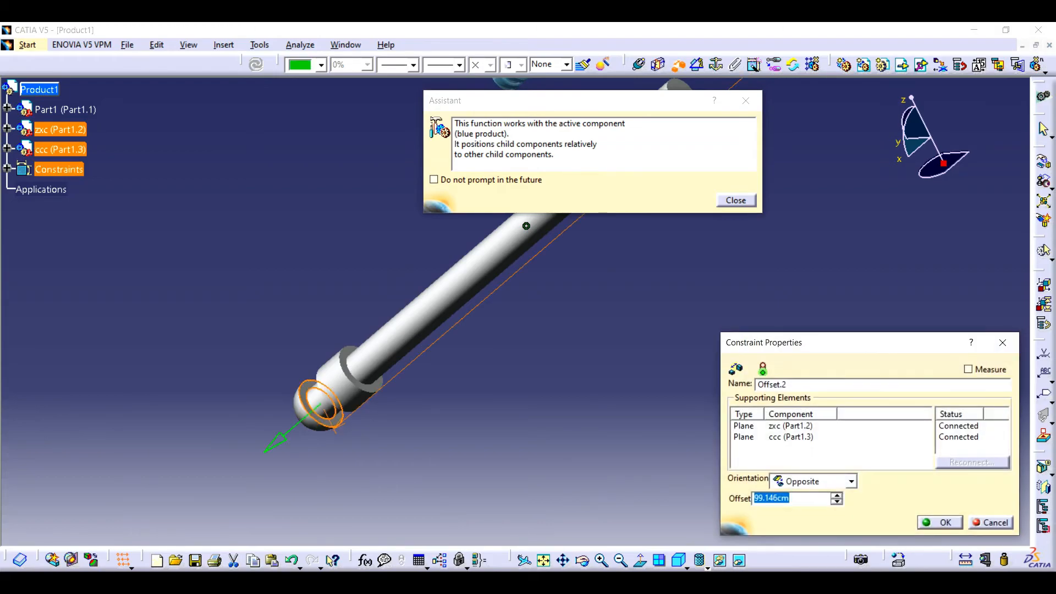
text(0)
key(Return)
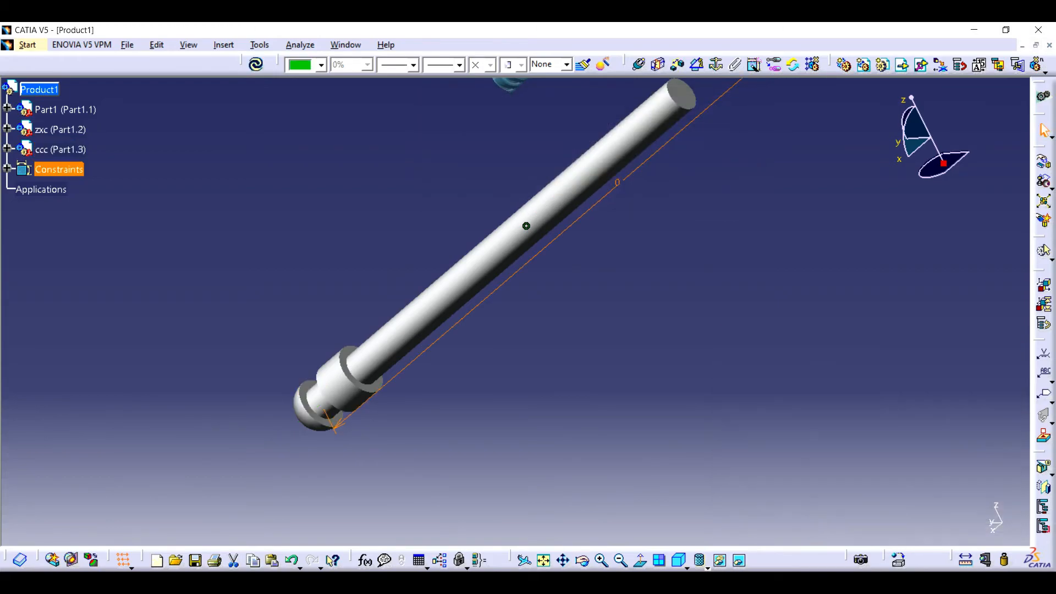
click(256, 65)
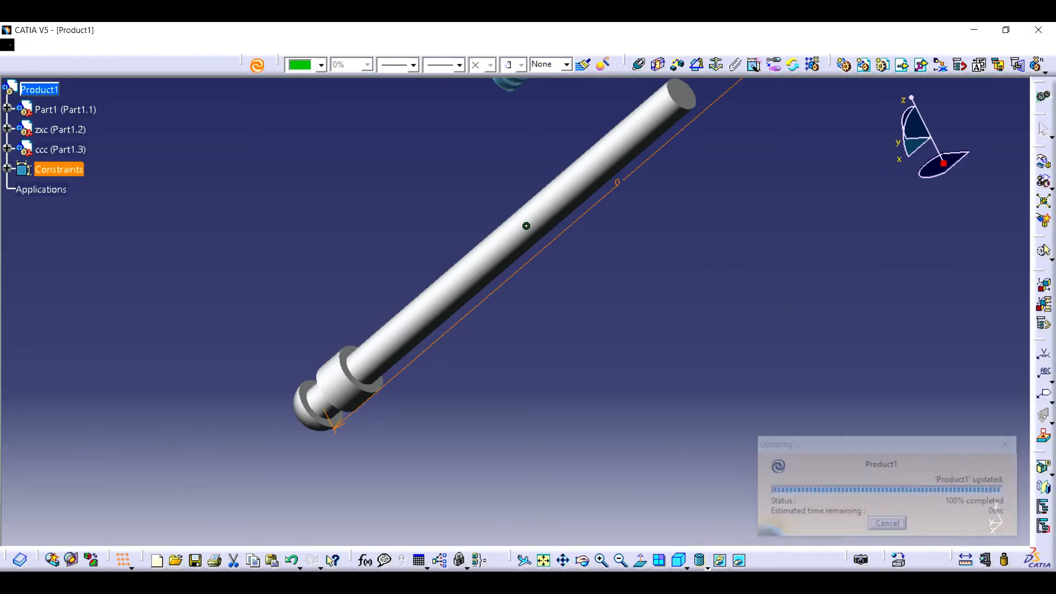
- Make the threaded short rod's axis coincident with the axis of the arm's free hole and update the assembly
click(621, 560)
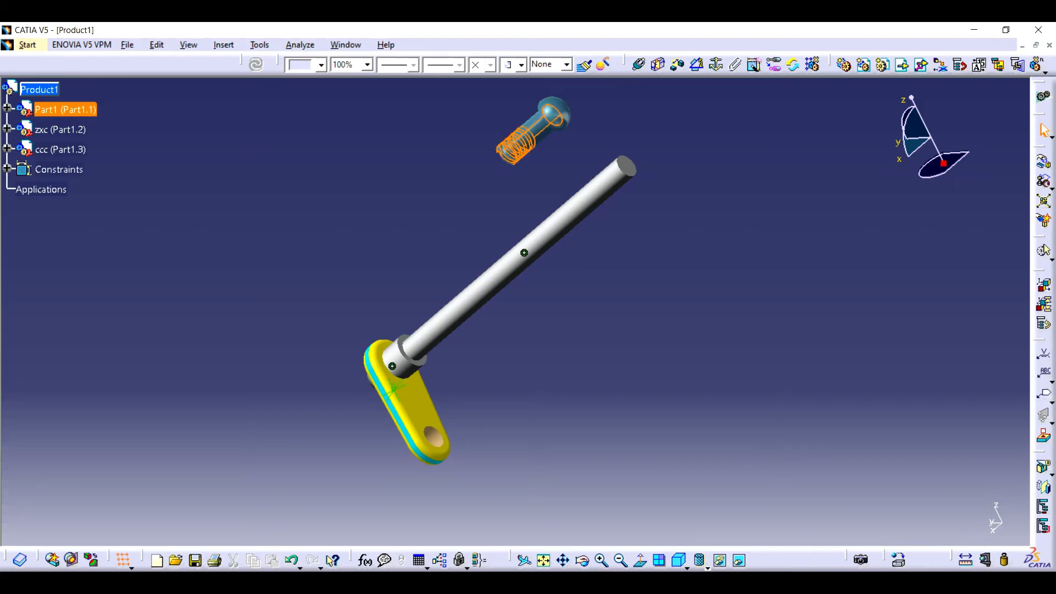
click(639, 64)
click(433, 436)
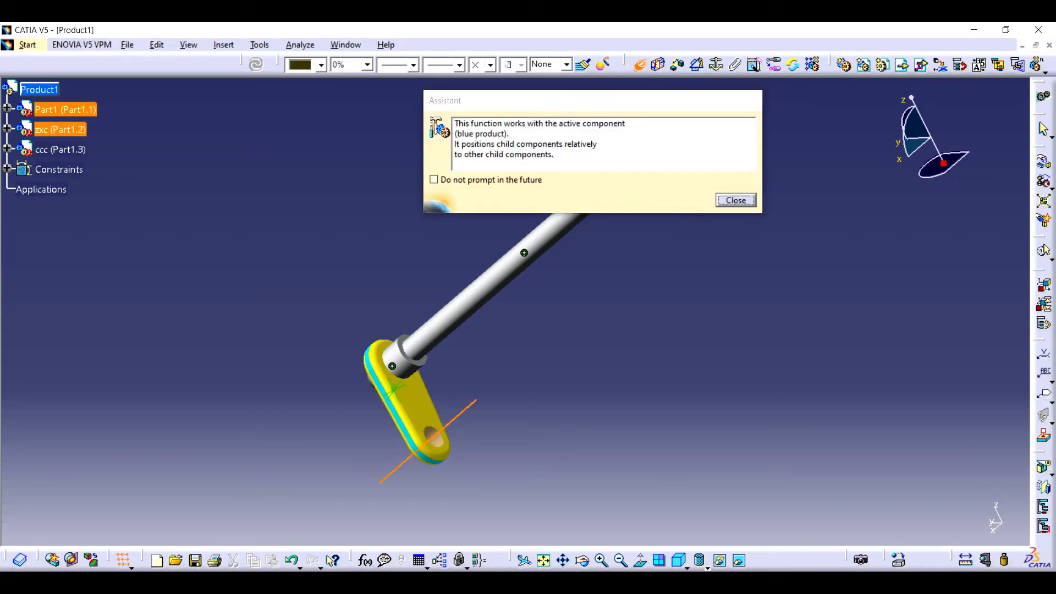
click(256, 65)
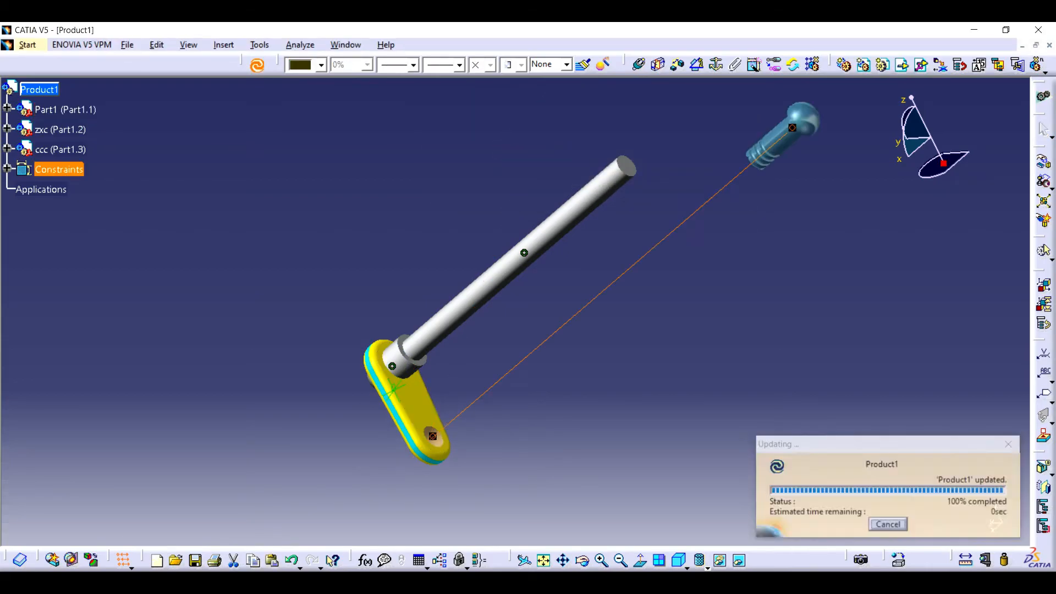
- Add a 0 offset constraint between the arm's flat face and the underside of the short rod's head, and update
click(420, 400)
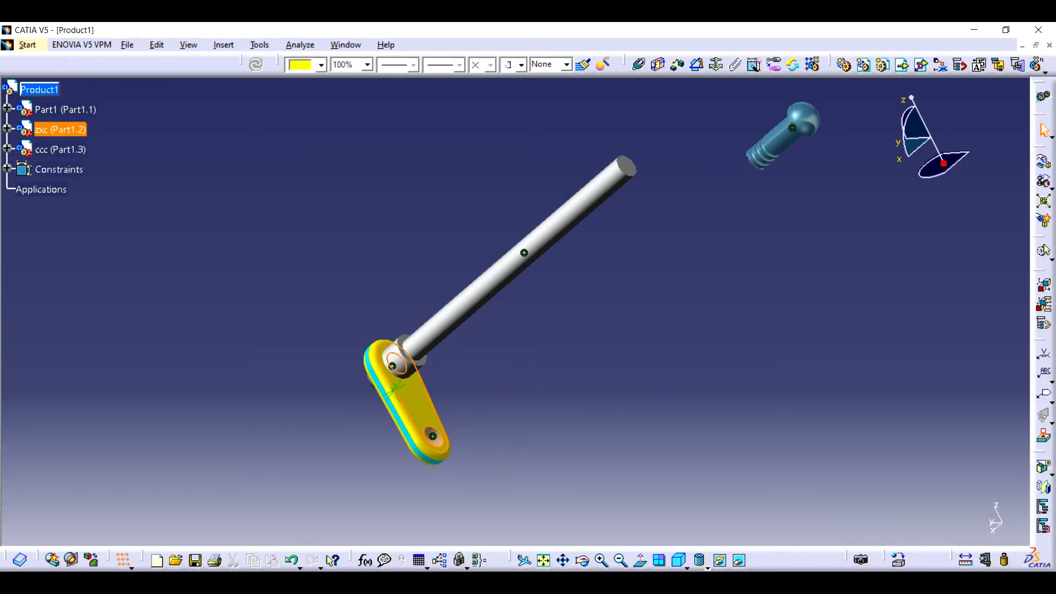
click(678, 65)
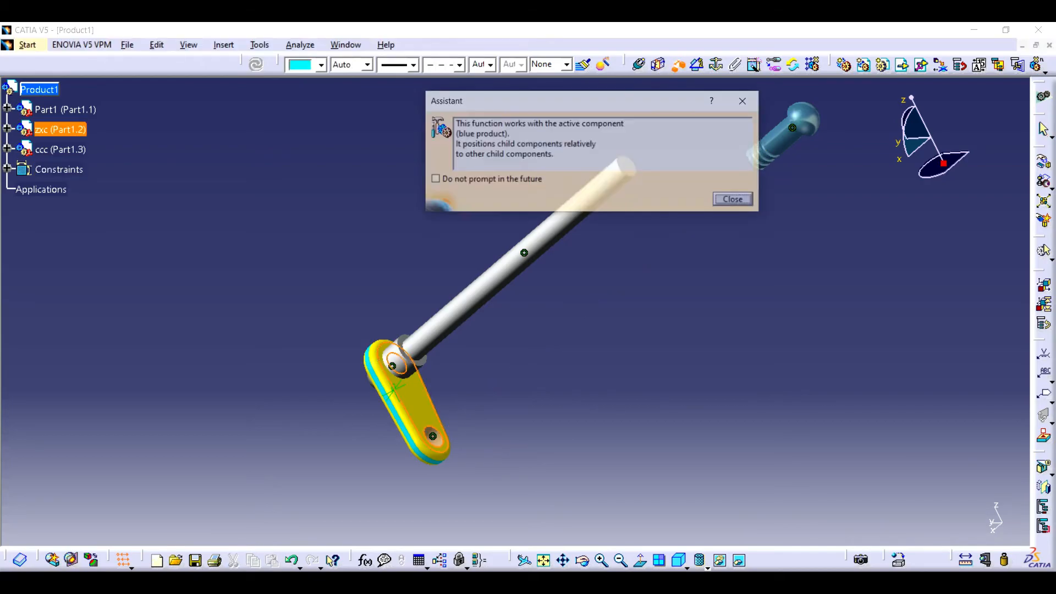
click(582, 560)
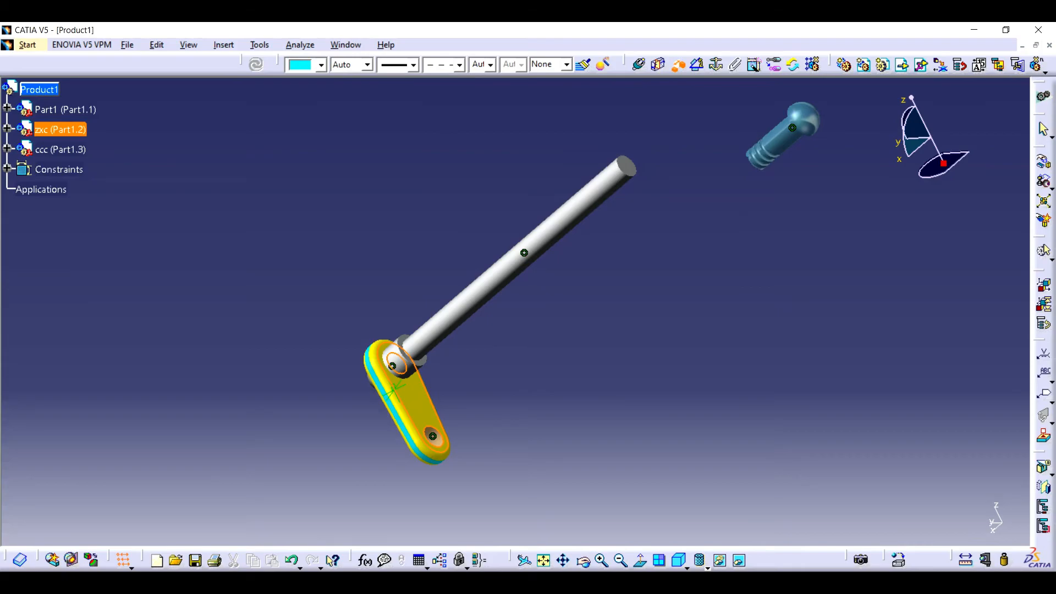
drag(556, 325, 678, 196)
ctrl+middle_drag(679, 196, 678, 168)
ctrl+middle_drag(765, 242, 771, 194)
click(772, 194)
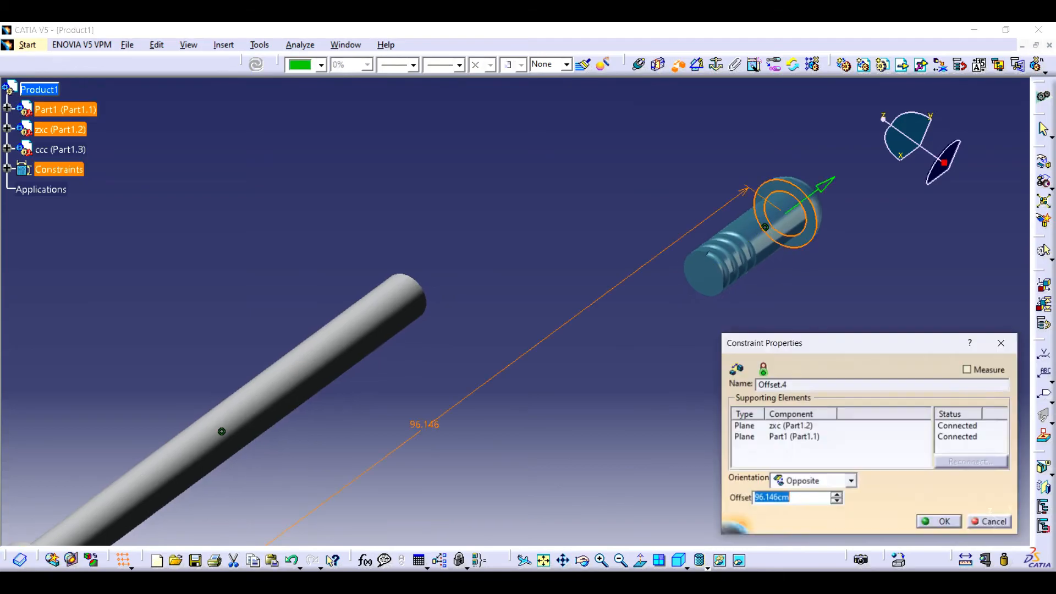
text(0)
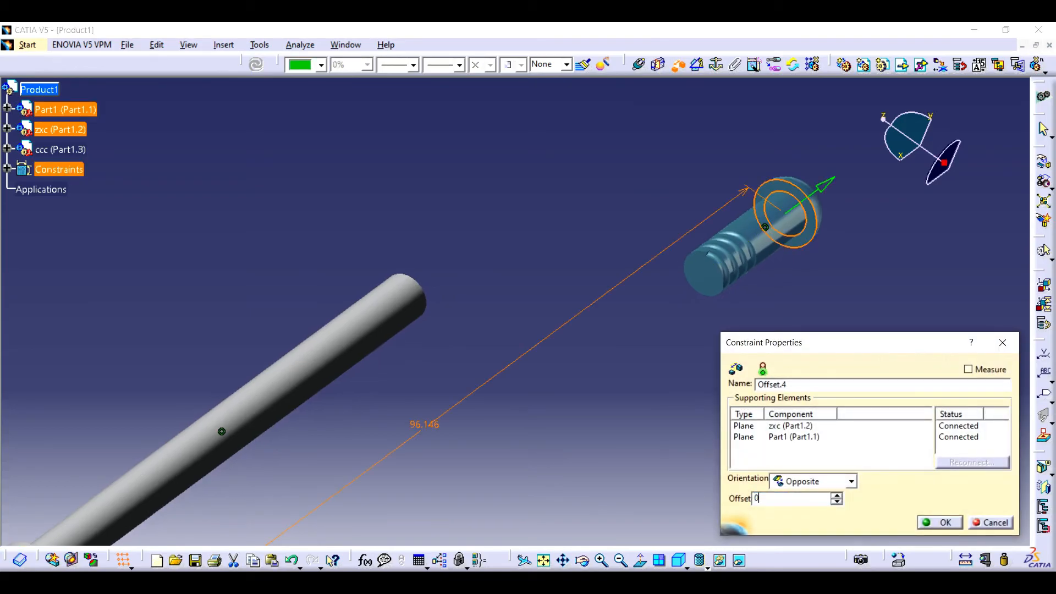
key(Return)
key(ctrl+u)
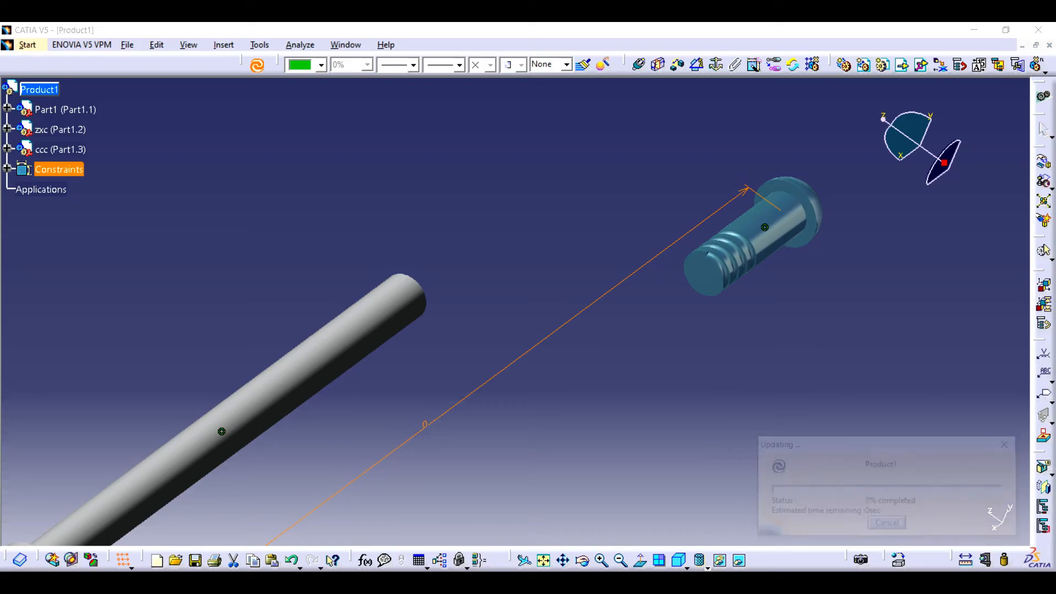
- Hide the assembly's Constraints group
click(544, 561)
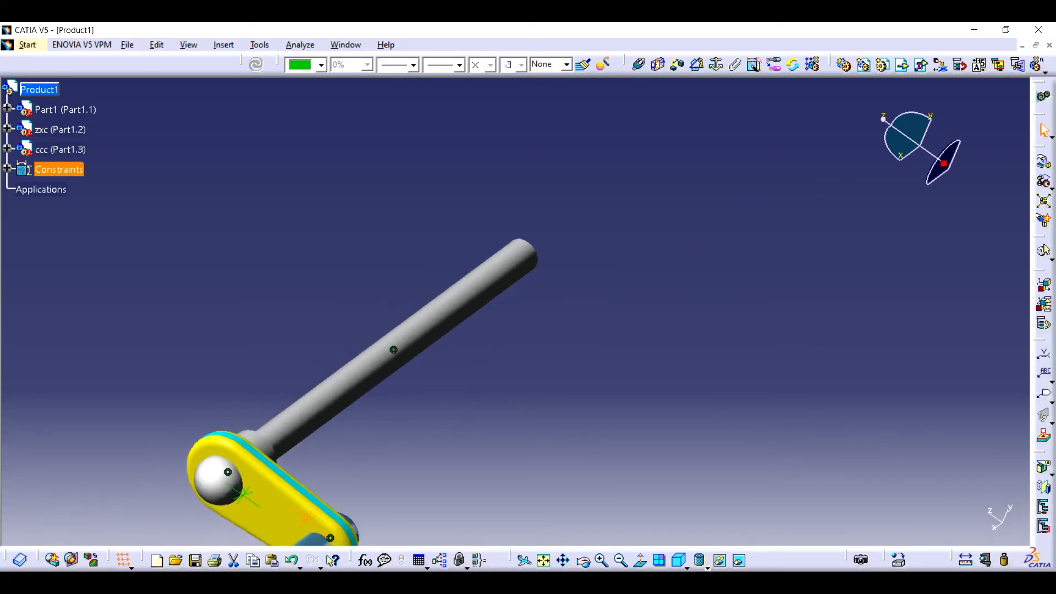
middle_drag(600, 325, 606, 292)
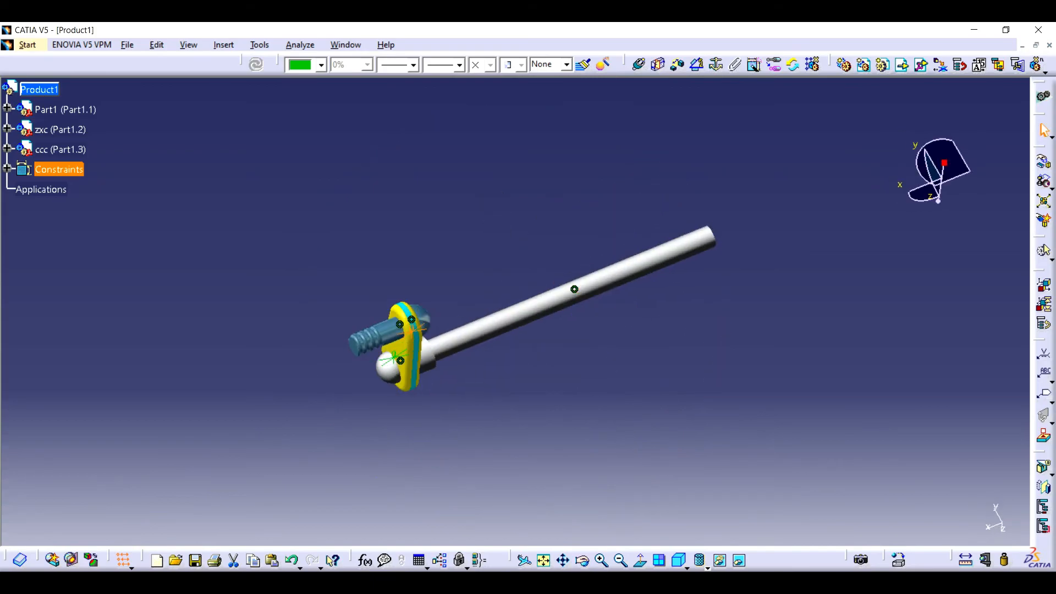
right_click(62, 172)
click(102, 216)
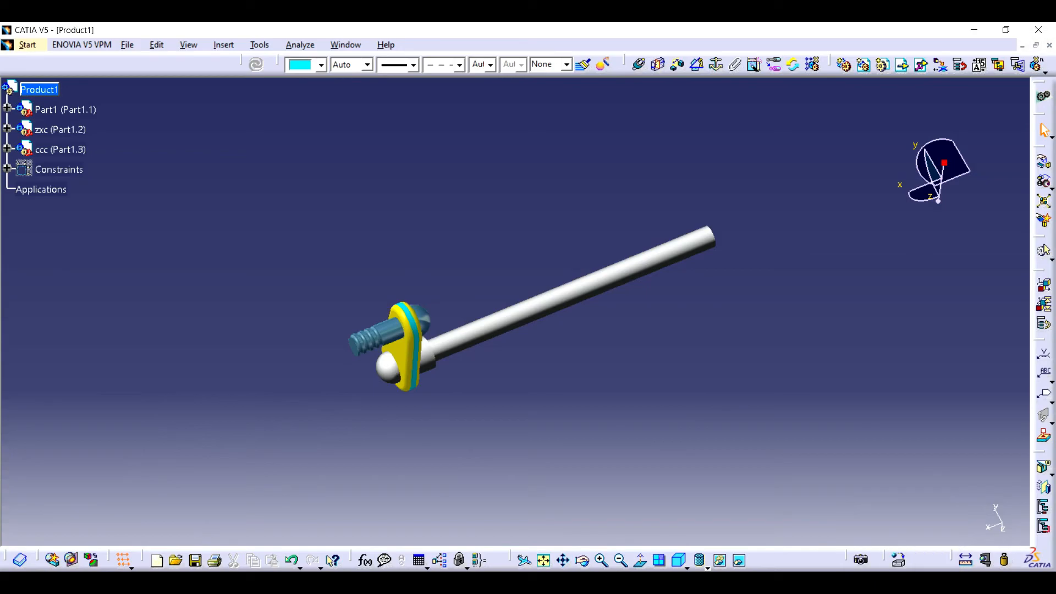
- Save the product as Rockshaft assembly in the twin engine folder, accepting the related document saves
click(195, 560)
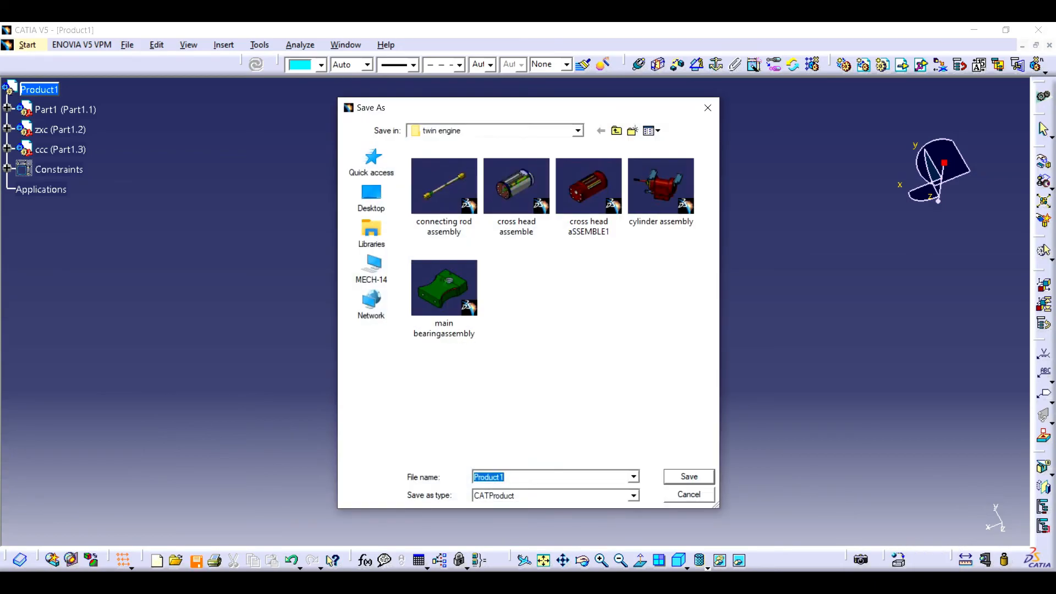
key(BackSpace)
text(r)
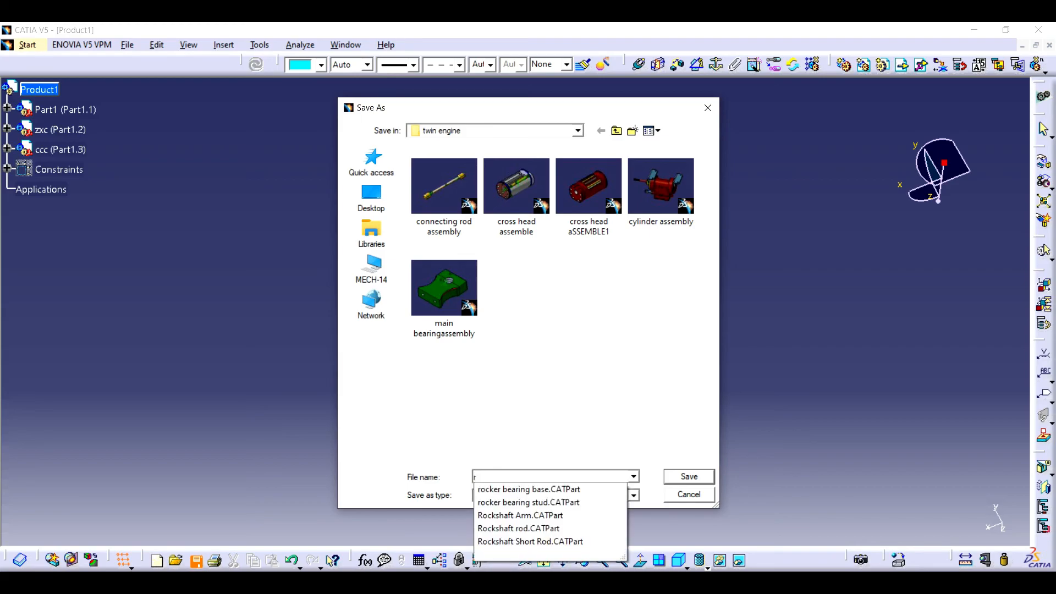
key(Down)
key(Down)
key(Down)
key(Down)
key(BackSpace)
key(BackSpace)
key(BackSpace)
key(BackSpace)
key(BackSpace)
key(BackSpace)
key(BackSpace)
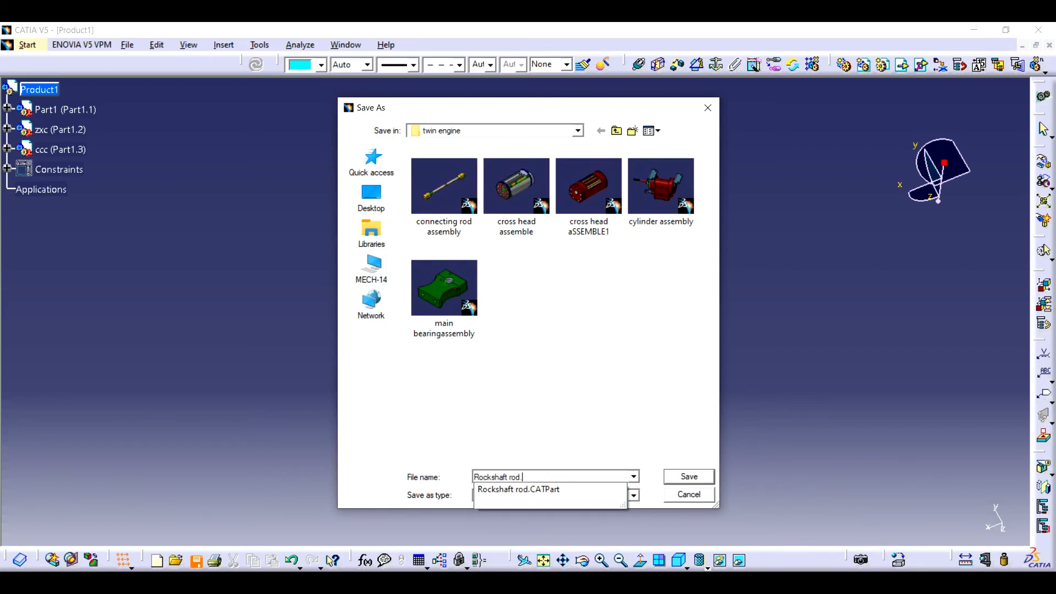
key(BackSpace)
key(Escape)
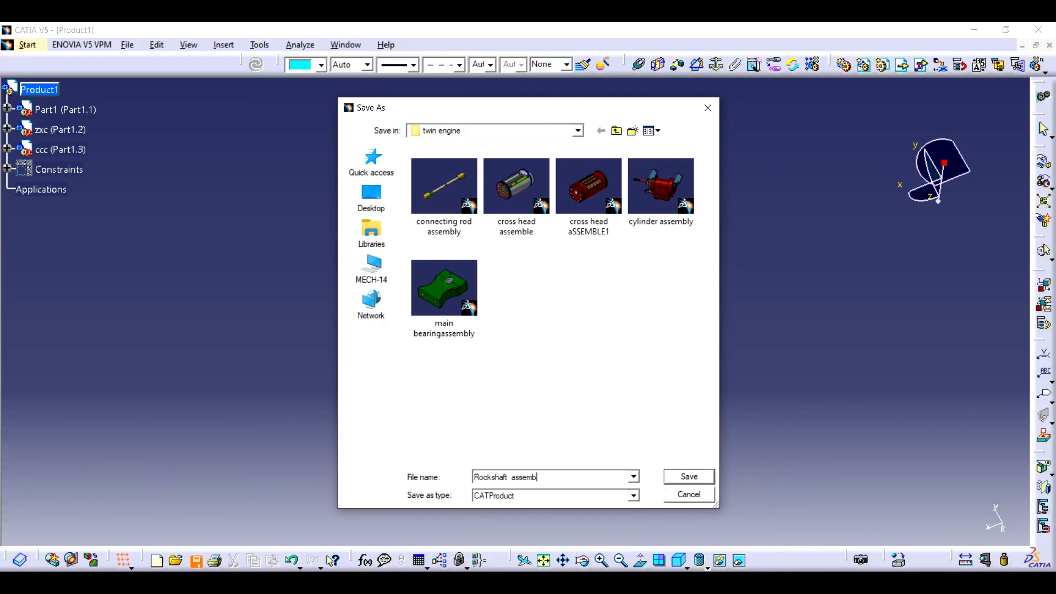
key(Return)
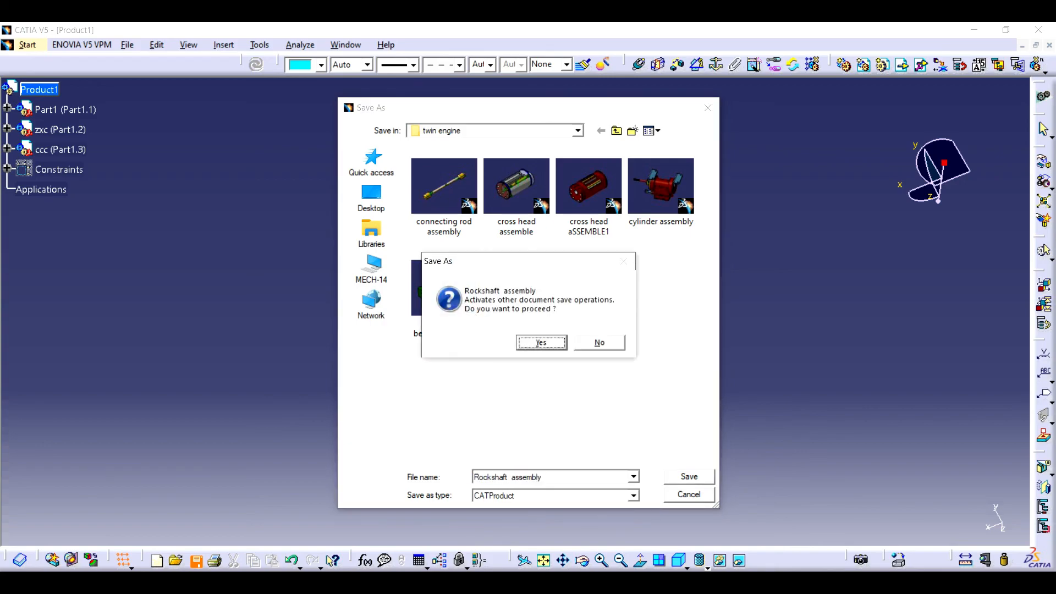
key(Return)
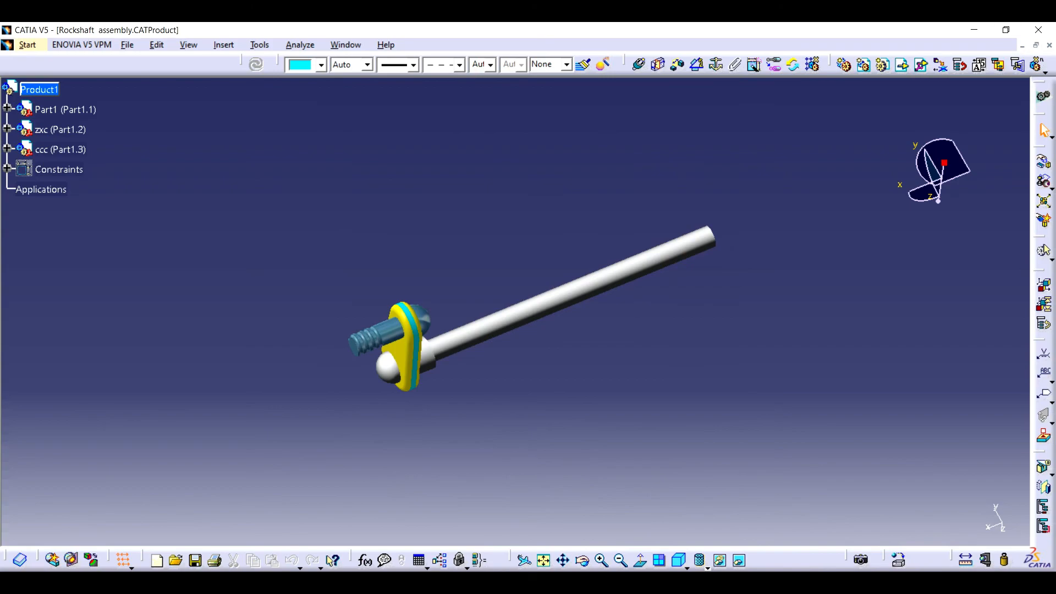
click(904, 584)
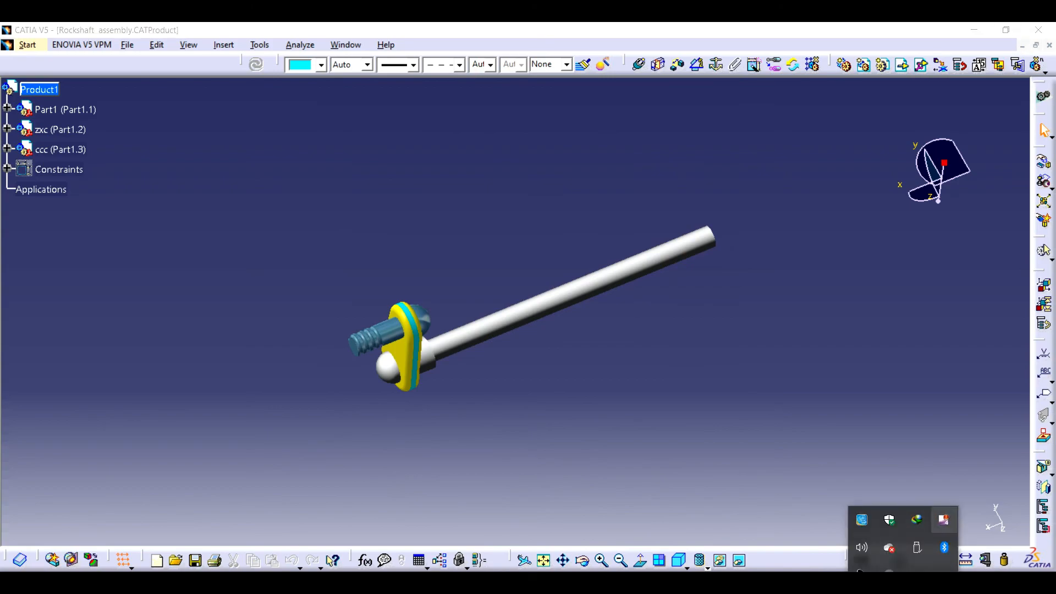
right_click(947, 516)
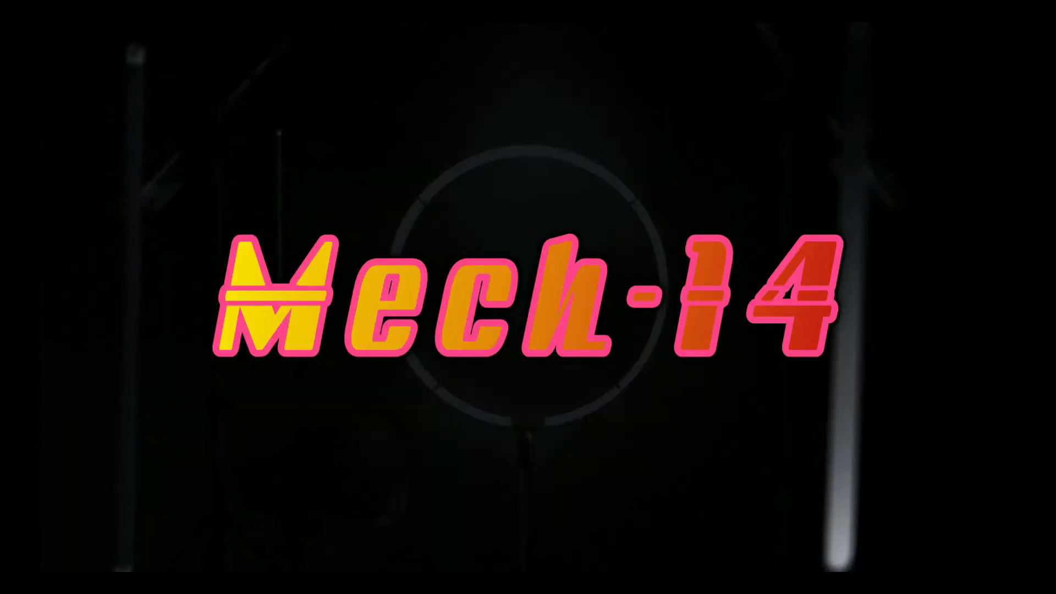